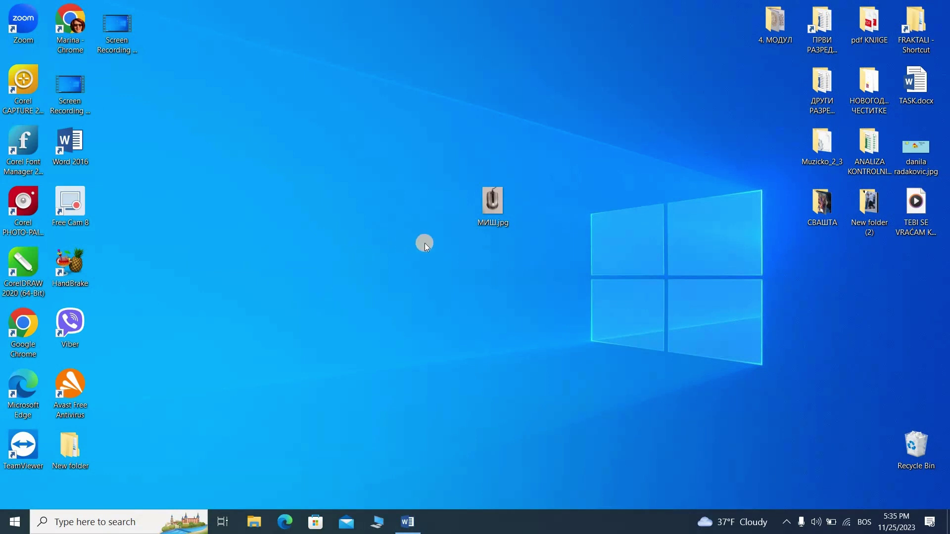
View the mouse photo МИШ.jpg and the Word document showing the Paint icon.
double_click(492, 203)
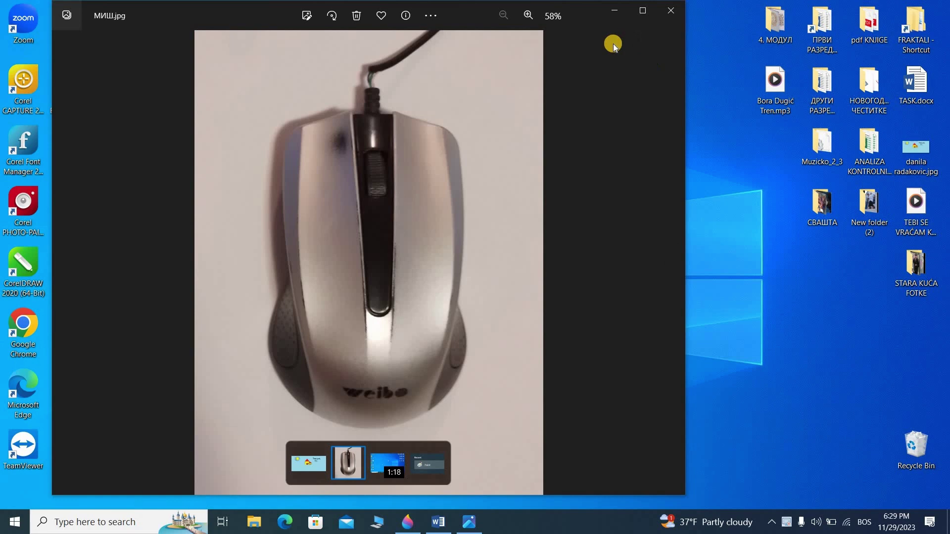
left_click(610, 10)
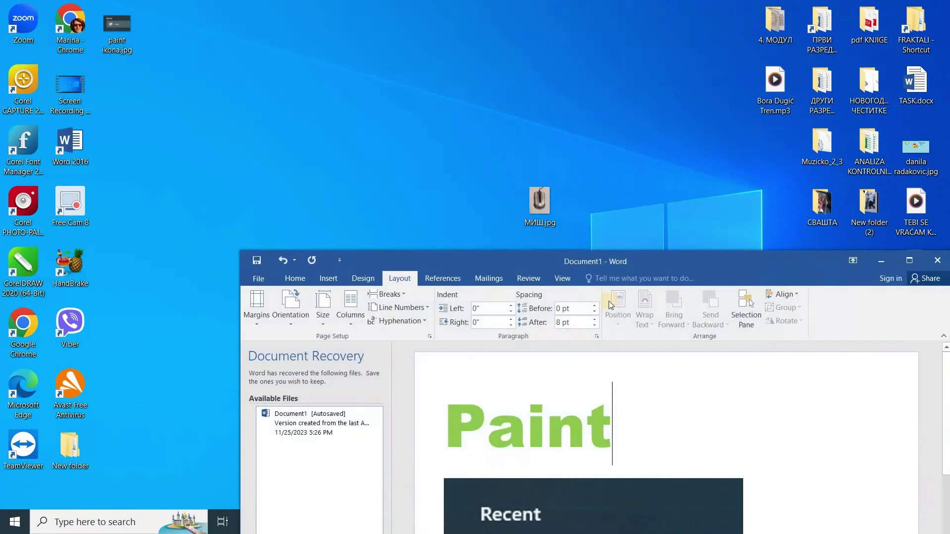
mouse_move(658, 265)
left_mouse_down()
mouse_move(557, 89)
mouse_move(504, 82)
mouse_move(643, 2)
left_mouse_up()
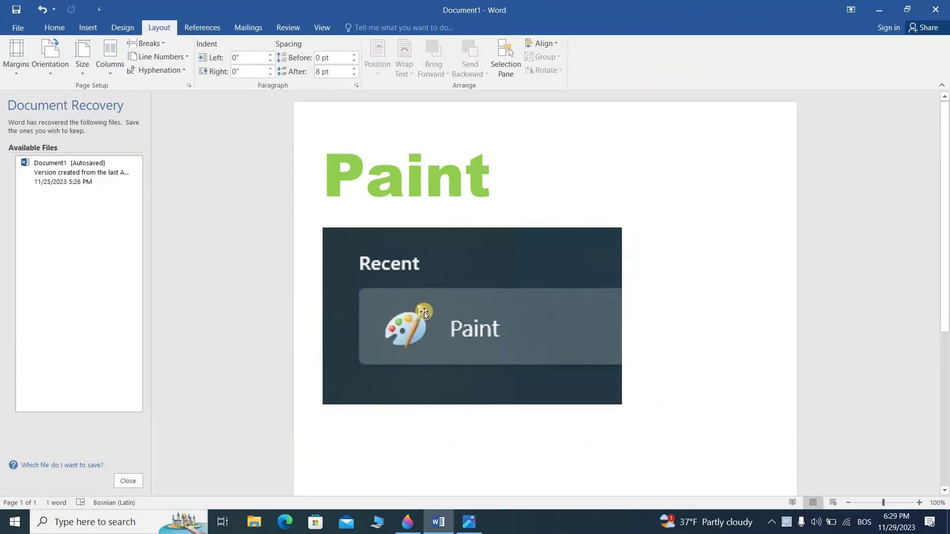
left_click(902, 11)
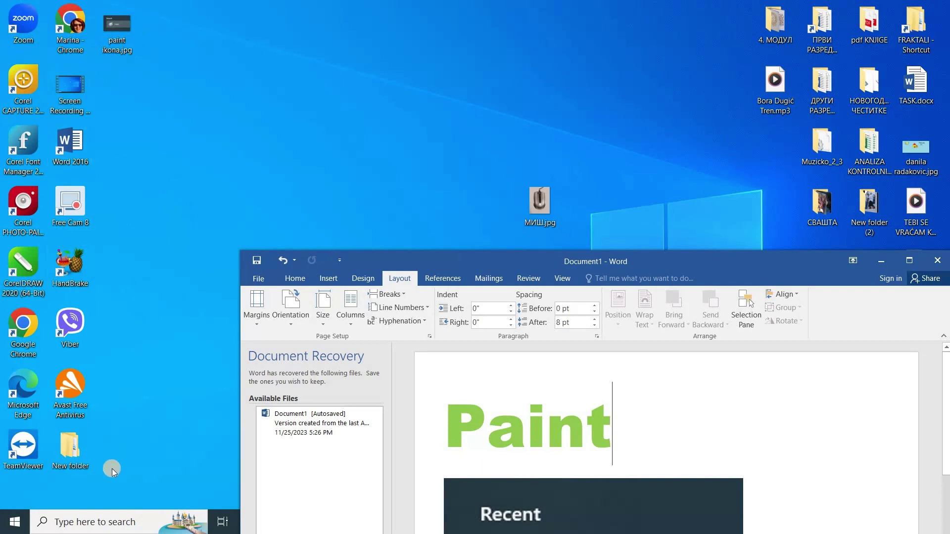
Launch Paint from the recent Windows searches and dismiss the search window.
left_click(96, 522)
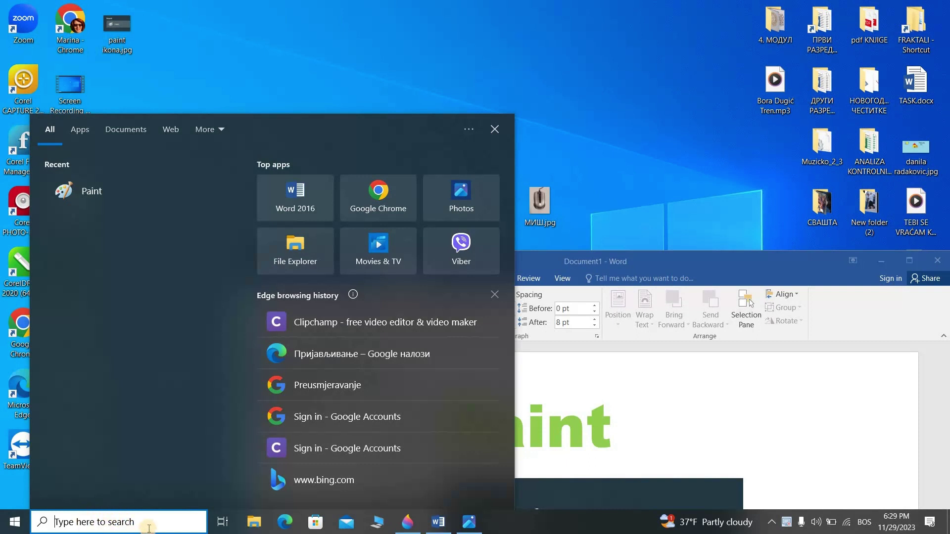
left_click(106, 197)
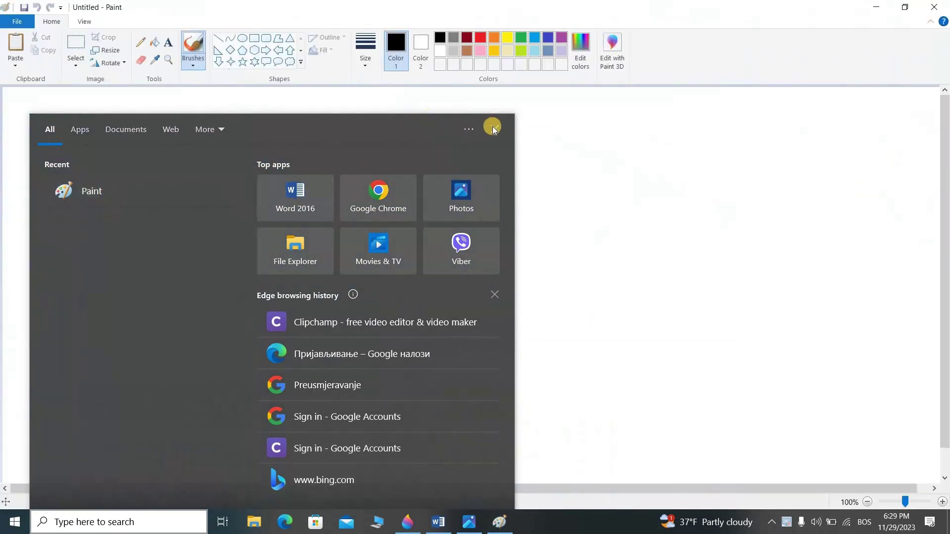
left_click(492, 128)
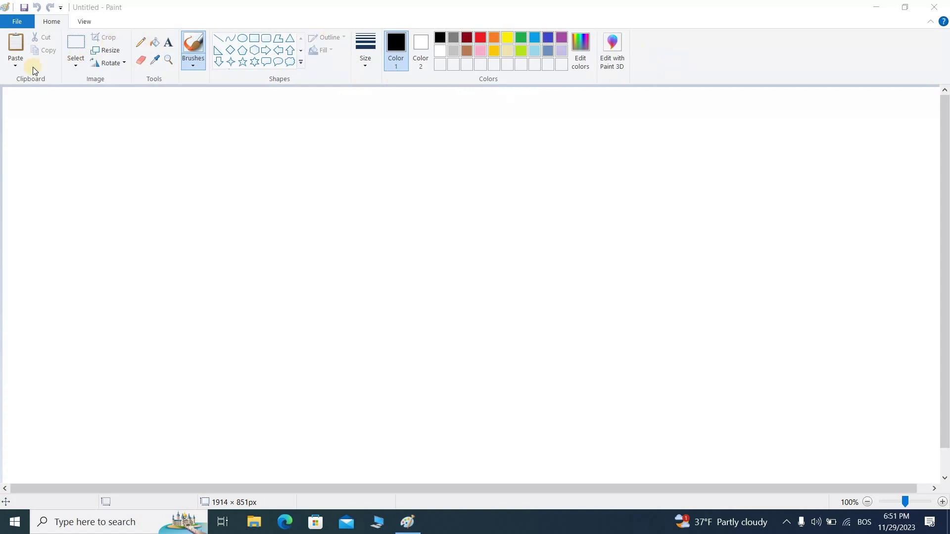
Draw a long looping black freehand curve across the canvas with the Pencil at its thinnest size.
left_click(140, 43)
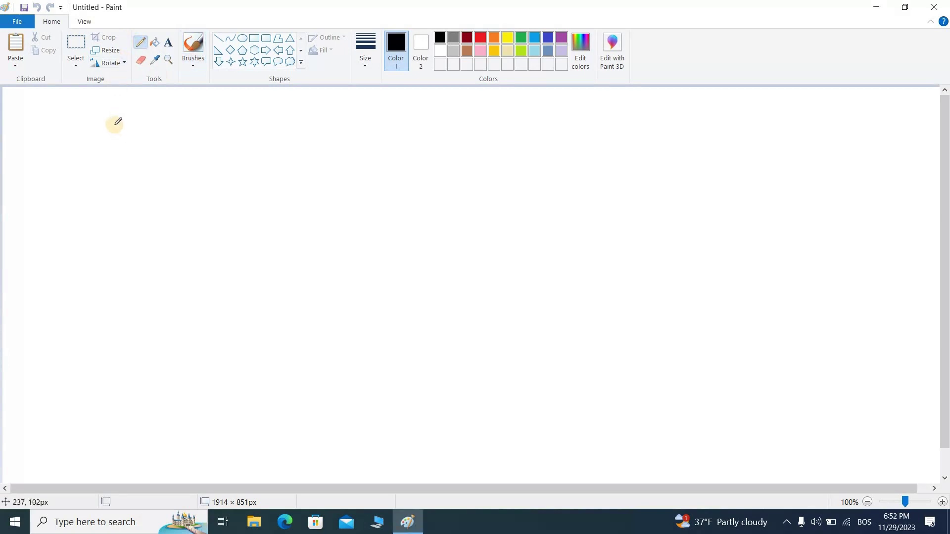
mouse_move(108, 134)
left_mouse_down()
mouse_move(91, 149)
mouse_move(89, 179)
mouse_move(122, 204)
left_mouse_up()
mouse_move(186, 189)
left_mouse_down()
mouse_move(245, 177)
mouse_move(302, 270)
mouse_move(357, 278)
mouse_move(397, 260)
mouse_move(422, 215)
mouse_move(460, 199)
mouse_move(474, 211)
mouse_move(488, 276)
mouse_move(536, 328)
mouse_move(613, 332)
mouse_move(666, 271)
mouse_move(651, 230)
mouse_move(591, 228)
mouse_move(524, 312)
mouse_move(424, 345)
mouse_move(376, 293)
mouse_move(376, 253)
mouse_move(352, 220)
mouse_move(302, 225)
mouse_move(287, 259)
mouse_move(262, 275)
mouse_move(208, 260)
mouse_move(148, 259)
mouse_move(128, 293)
mouse_move(148, 335)
left_mouse_up()
mouse_move(306, 361)
left_mouse_down()
mouse_move(470, 244)
mouse_move(593, 198)
mouse_move(702, 242)
mouse_move(717, 304)
mouse_move(708, 381)
left_mouse_up()
mouse_move(582, 275)
left_mouse_down()
mouse_move(566, 206)
mouse_move(502, 148)
mouse_move(410, 145)
mouse_move(368, 198)
mouse_move(342, 260)
mouse_move(310, 285)
mouse_move(237, 266)
mouse_move(238, 196)
mouse_move(318, 166)
left_mouse_up()
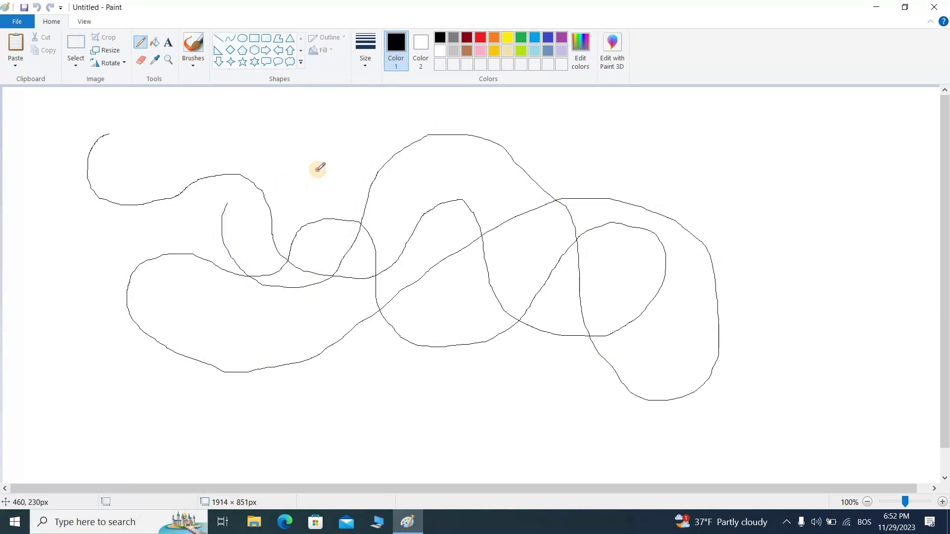
Set the Pencil thickness to 4px and draw a thick black looping curve over the thin one.
left_click(363, 66)
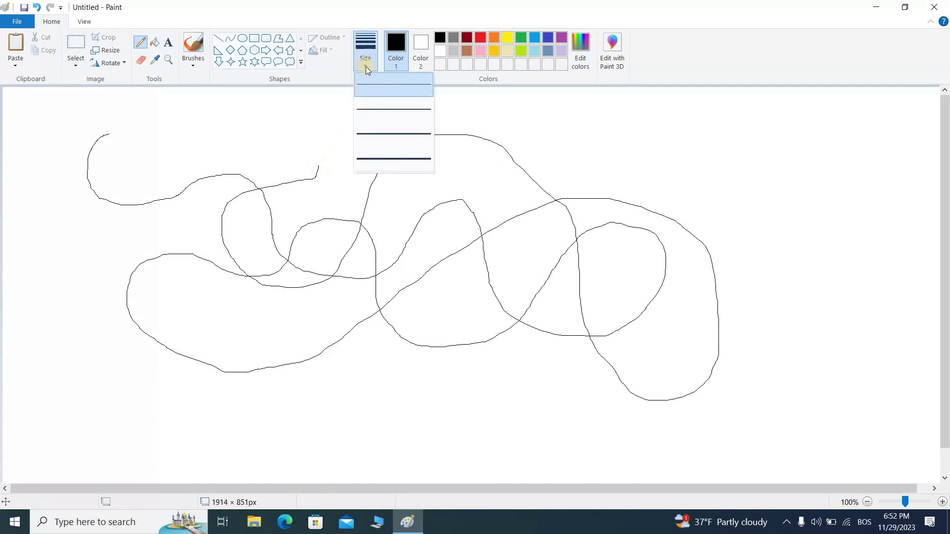
left_click(376, 157)
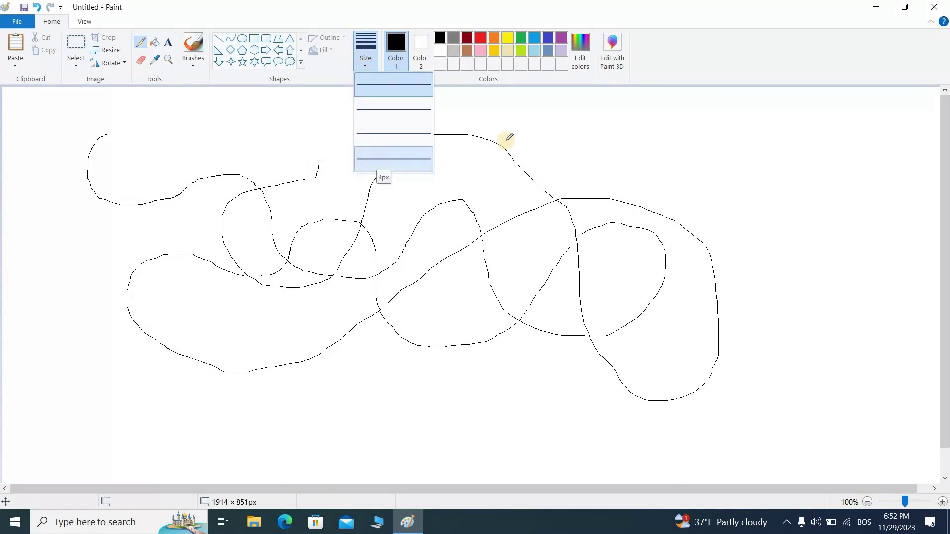
left_click_drag(574, 142, 501, 169)
mouse_move(392, 157)
left_mouse_down()
mouse_move(268, 136)
mouse_move(261, 229)
mouse_move(388, 327)
mouse_move(399, 382)
mouse_move(344, 395)
left_mouse_up()
mouse_move(437, 308)
left_mouse_down()
mouse_move(598, 393)
mouse_move(644, 348)
mouse_move(703, 208)
mouse_move(775, 225)
mouse_move(758, 352)
mouse_move(583, 223)
mouse_move(683, 157)
left_mouse_up()
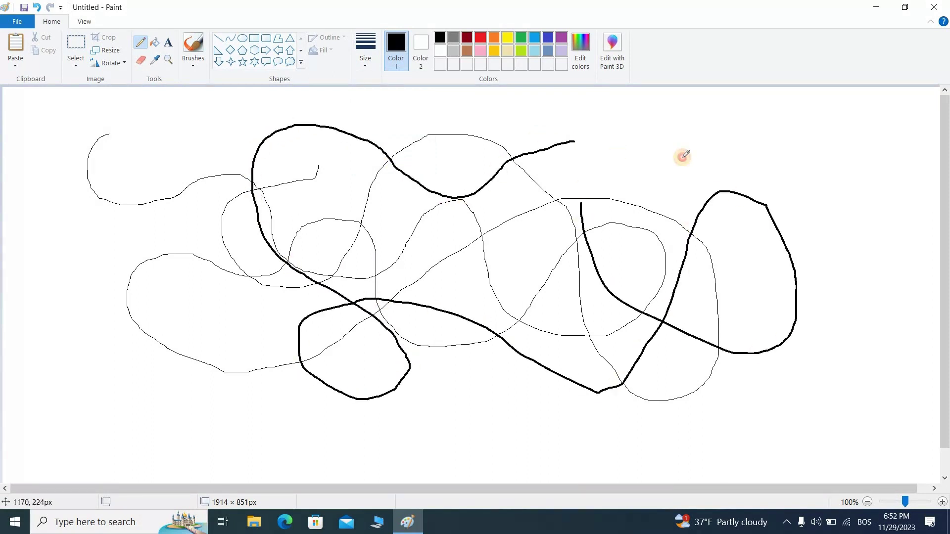
Draw a thick orange looping pencil curve across the whole canvas.
left_click(494, 42)
mouse_move(716, 122)
left_mouse_down()
mouse_move(601, 162)
mouse_move(589, 178)
left_mouse_up()
mouse_move(727, 267)
left_mouse_down()
mouse_move(752, 427)
mouse_move(577, 420)
mouse_move(509, 303)
mouse_move(533, 202)
mouse_move(466, 198)
mouse_move(468, 354)
mouse_move(397, 341)
mouse_move(375, 252)
mouse_move(329, 220)
mouse_move(253, 271)
mouse_move(237, 336)
mouse_move(144, 358)
left_mouse_up()
mouse_move(126, 166)
left_mouse_down()
mouse_move(181, 245)
mouse_move(205, 380)
mouse_move(252, 390)
left_mouse_up()
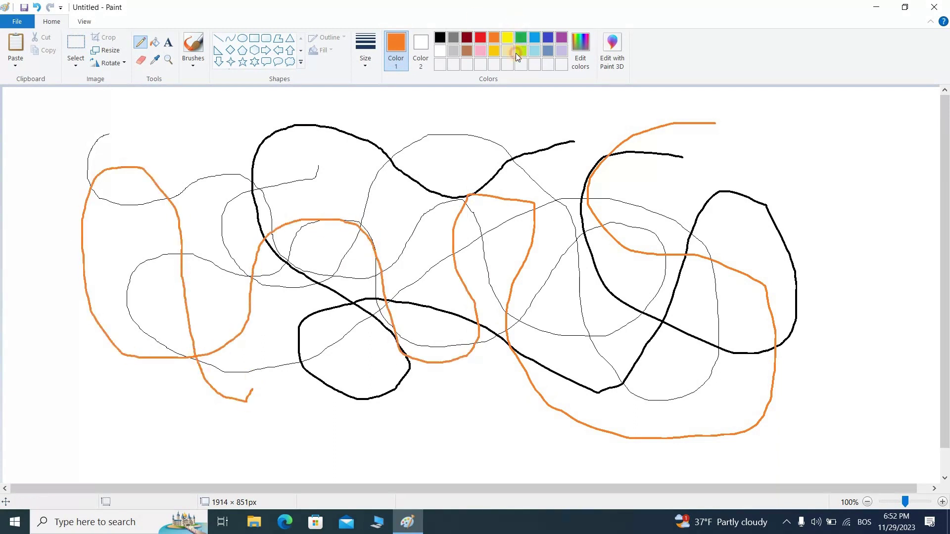
Draw a thick green looping pencil curve from the middle to the far right of the canvas.
left_click(521, 38)
mouse_move(474, 134)
left_mouse_down()
mouse_move(366, 190)
mouse_move(382, 209)
left_mouse_up()
mouse_move(413, 312)
left_mouse_down()
mouse_move(371, 407)
mouse_move(556, 301)
mouse_move(753, 215)
mouse_move(774, 227)
left_mouse_up()
mouse_move(742, 130)
left_mouse_down()
mouse_move(723, 228)
mouse_move(791, 293)
mouse_move(889, 359)
mouse_move(883, 281)
mouse_move(848, 255)
left_mouse_up()
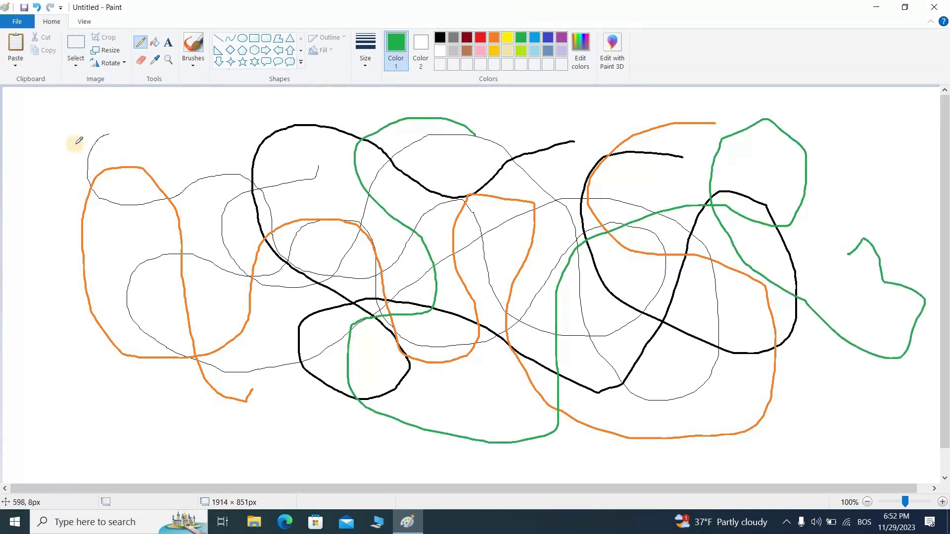
Undo the last three pencil curves, and redo the thick black and orange ones.
left_click(38, 8)
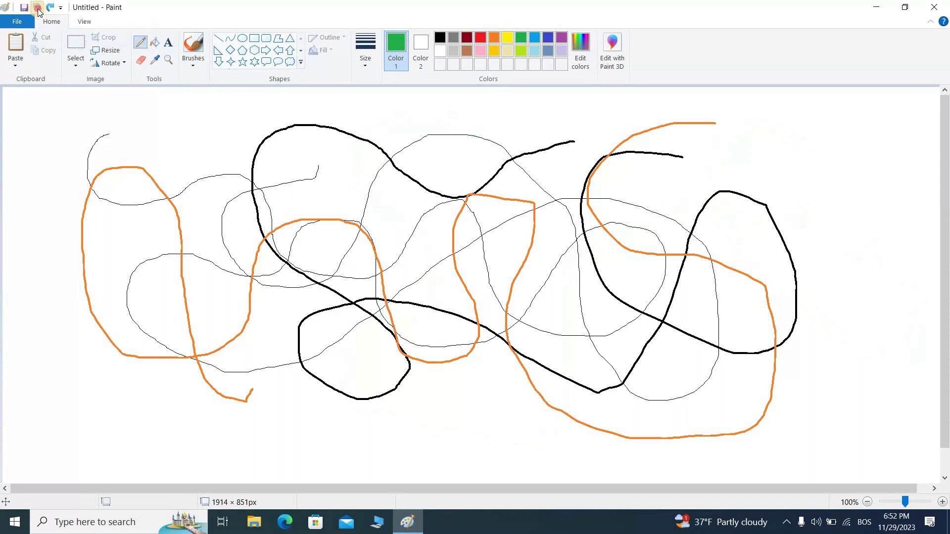
left_click(38, 8)
left_click(38, 8)
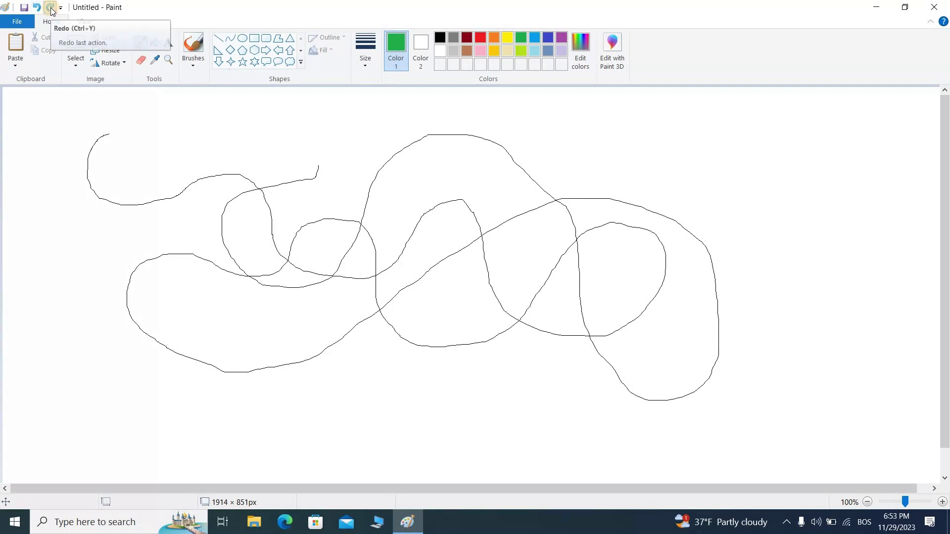
left_click(51, 9)
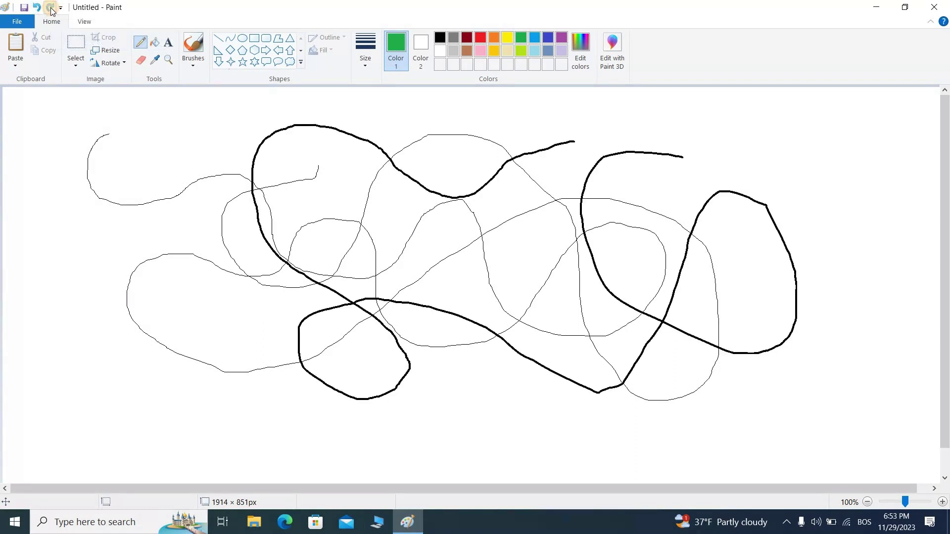
left_click(52, 9)
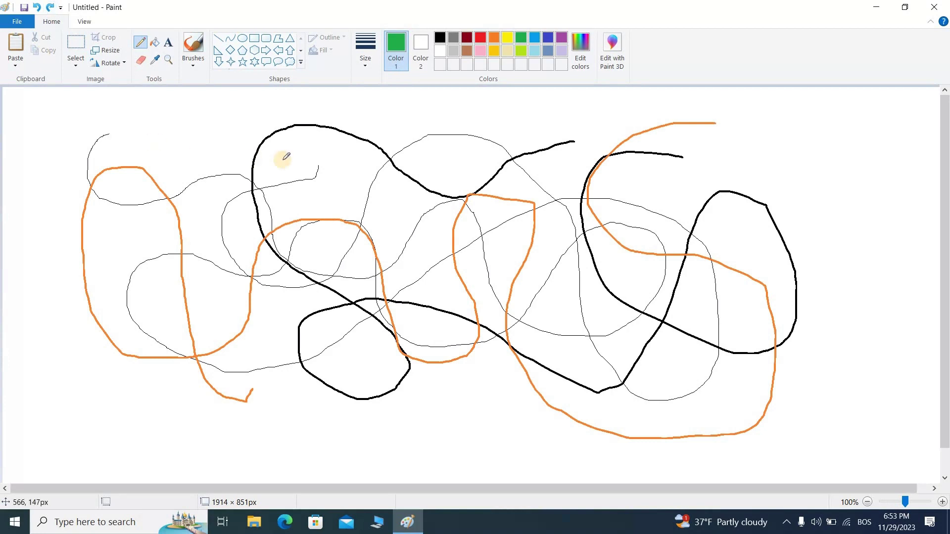
Erase part of the orange curve near its upper right end with the Eraser.
left_click(141, 60)
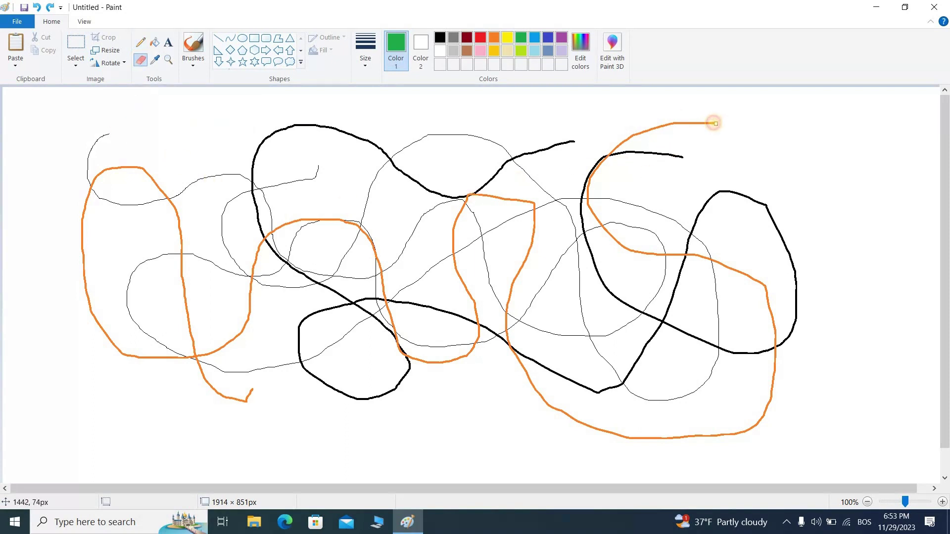
mouse_move(713, 122)
left_mouse_down()
mouse_move(672, 118)
mouse_move(633, 134)
mouse_move(666, 127)
left_mouse_up()
mouse_move(706, 129)
left_mouse_down()
mouse_move(635, 132)
mouse_move(613, 155)
mouse_move(606, 159)
mouse_move(625, 137)
mouse_move(596, 157)
left_mouse_up()
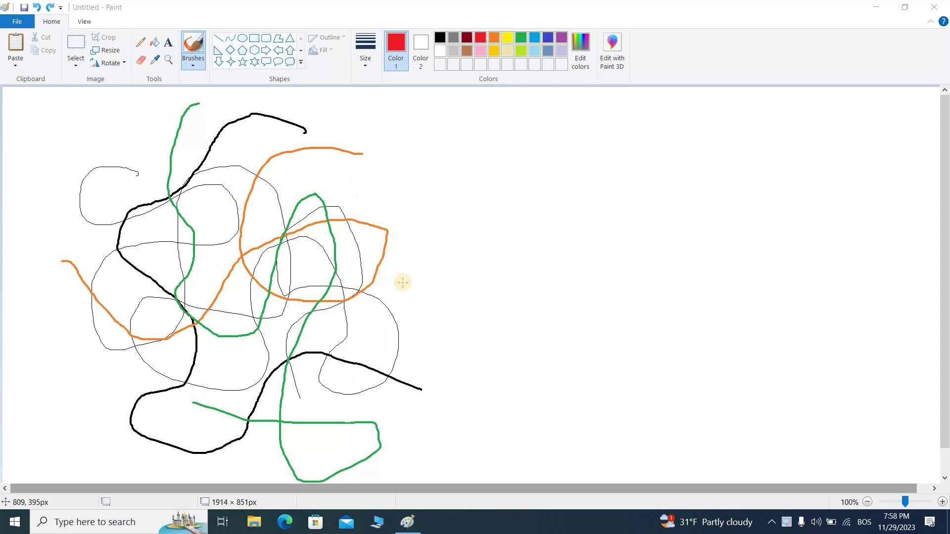
Draw a red ellipse about 567 × 511 px in the blank area right of the scribbles.
left_click(139, 42)
left_click(138, 41)
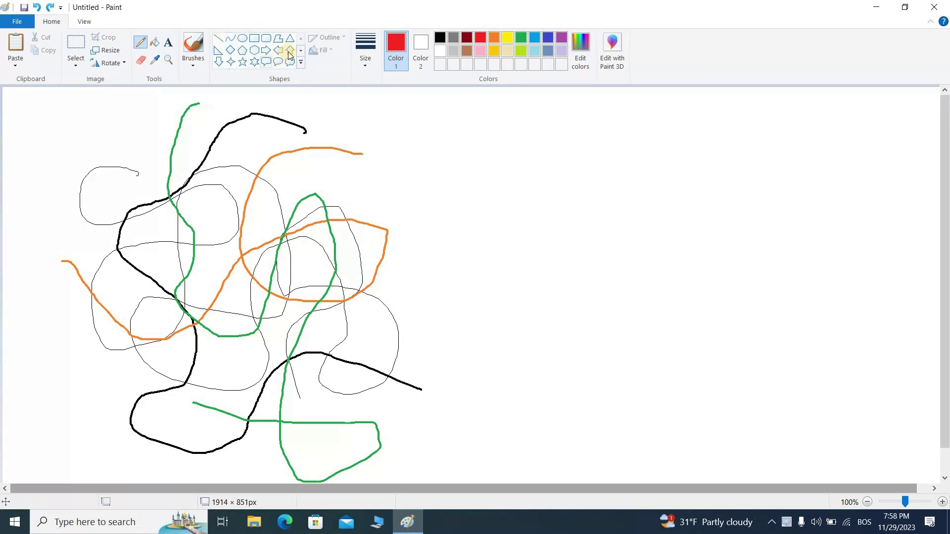
left_click(242, 39)
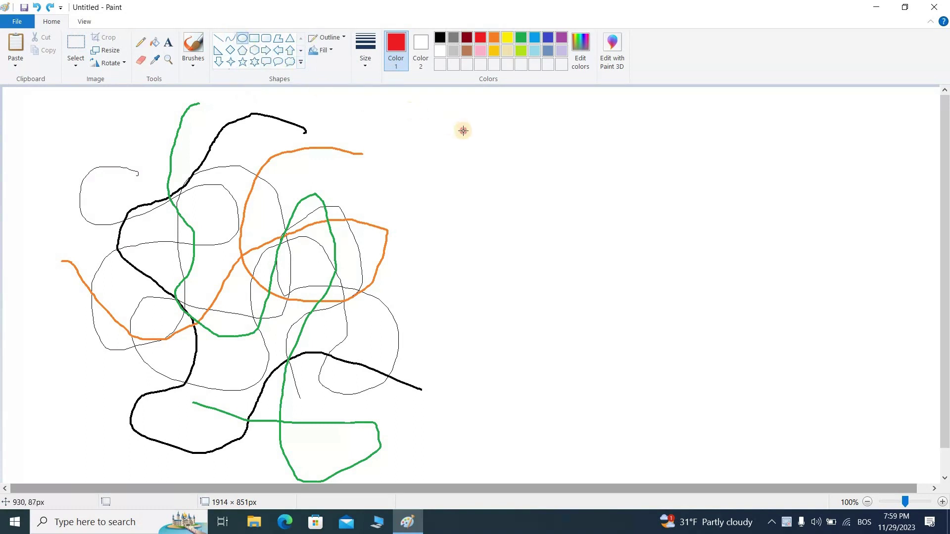
left_click_drag(464, 131, 743, 383)
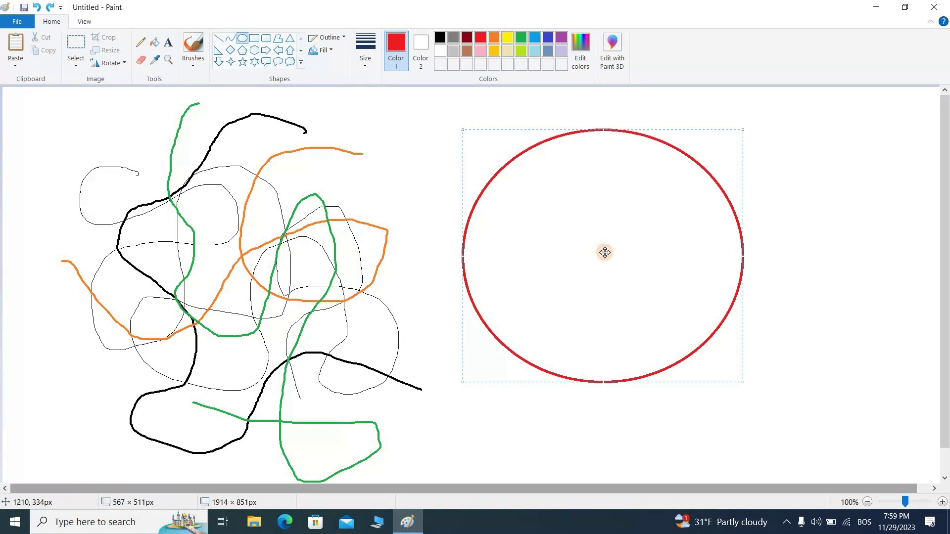
Reposition the red ellipse closer to the scribbles, enlarge it to about 611 × 549 px and deselect it.
left_click_drag(604, 252, 738, 332)
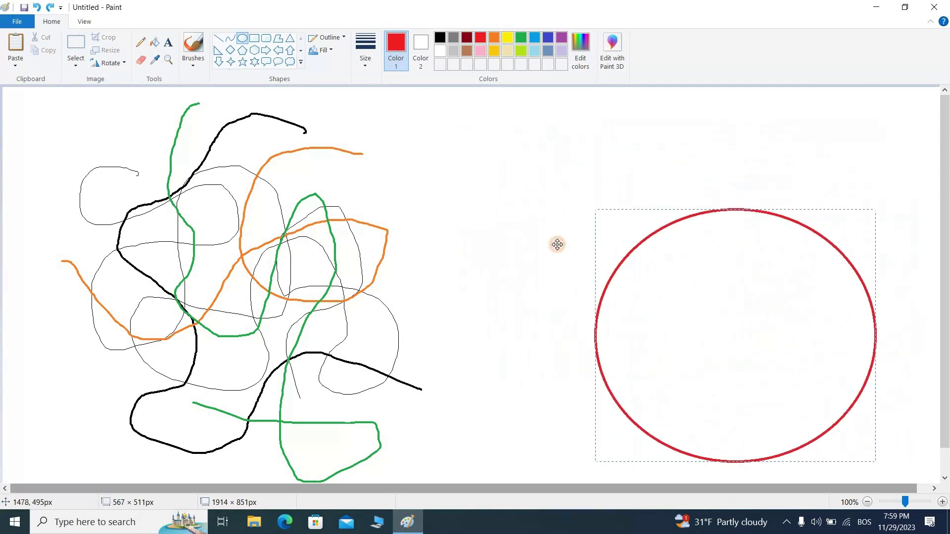
mouse_move(557, 244)
left_mouse_down()
mouse_move(423, 293)
mouse_move(243, 293)
mouse_move(384, 342)
mouse_move(614, 278)
mouse_move(690, 327)
mouse_move(609, 244)
mouse_move(573, 253)
left_mouse_up()
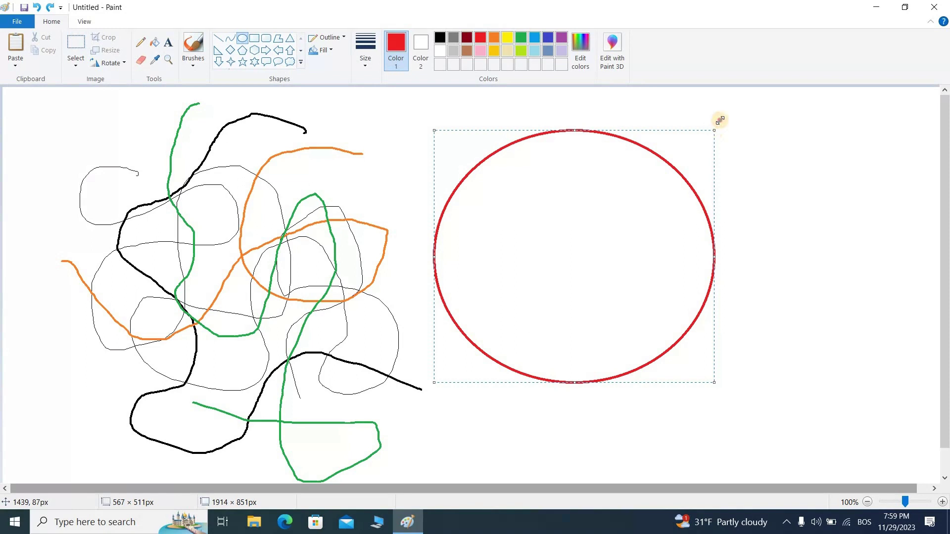
mouse_move(720, 120)
left_mouse_down()
mouse_move(750, 95)
mouse_move(723, 179)
mouse_move(628, 106)
mouse_move(809, 125)
mouse_move(803, 104)
mouse_move(723, 140)
mouse_move(735, 112)
left_mouse_up()
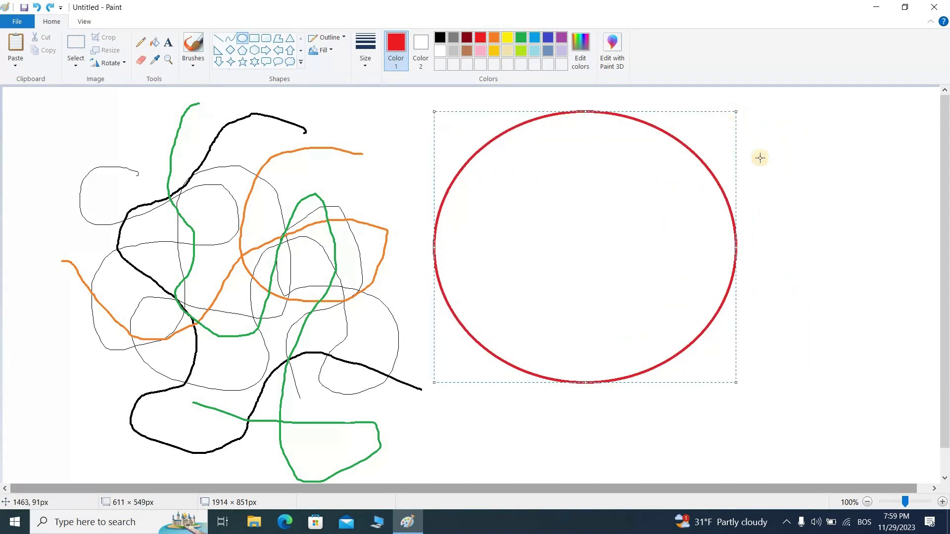
left_click(791, 130)
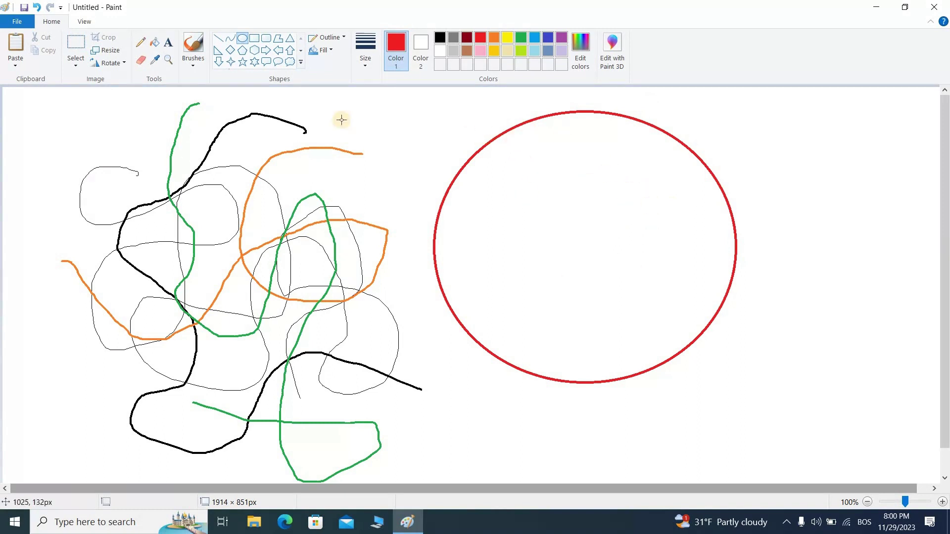
Paint several yellow looping strokes inside the red ellipse with the Watercolor brush.
left_click(190, 54)
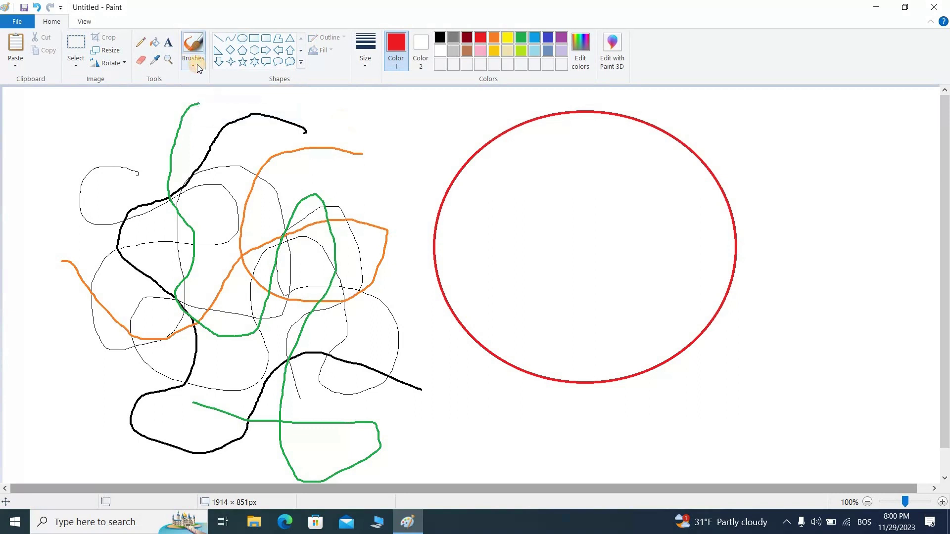
left_click(197, 64)
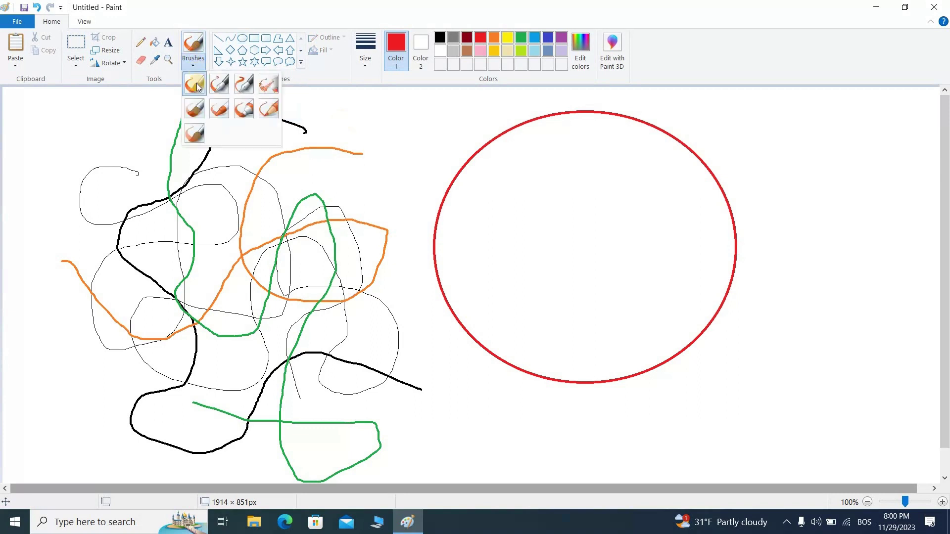
left_click(194, 132)
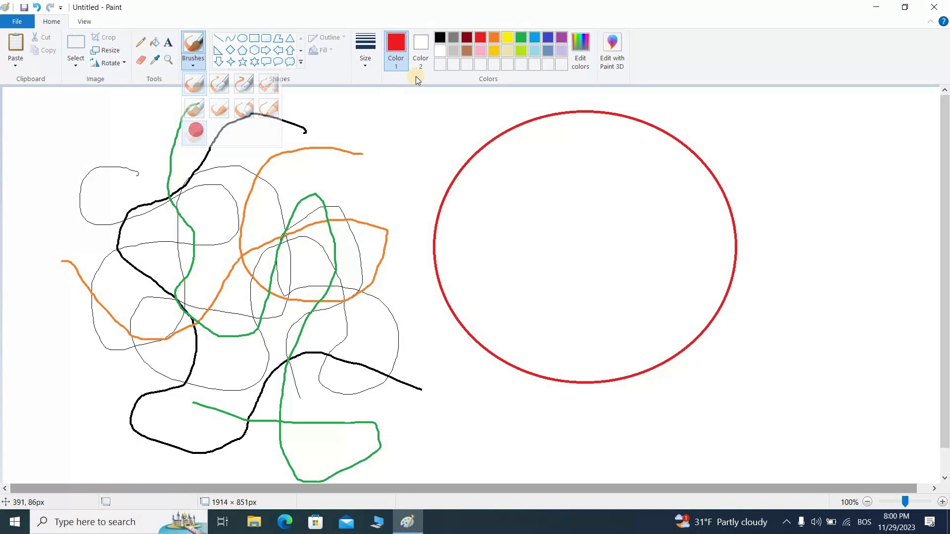
left_click(507, 36)
mouse_move(512, 180)
left_mouse_down()
mouse_move(500, 191)
mouse_move(615, 261)
mouse_move(562, 201)
mouse_move(651, 295)
mouse_move(641, 299)
mouse_move(683, 232)
left_mouse_up()
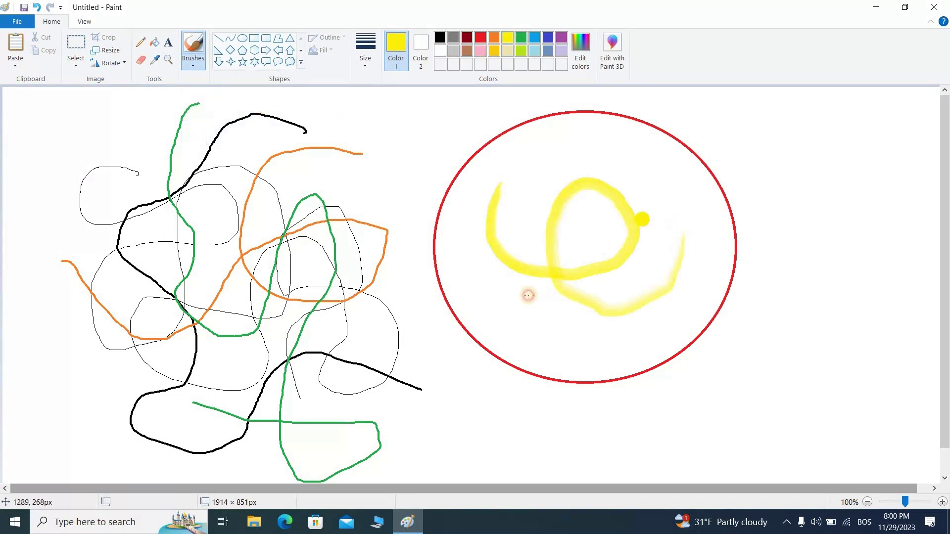
mouse_move(536, 170)
left_mouse_down()
mouse_move(494, 255)
mouse_move(548, 319)
mouse_move(600, 202)
mouse_move(654, 194)
mouse_move(661, 276)
mouse_move(575, 248)
mouse_move(598, 180)
left_mouse_up()
mouse_move(550, 149)
left_mouse_down()
mouse_move(608, 195)
mouse_move(647, 172)
left_mouse_up()
Add yellow looping Airbrush strokes over the watercolor strokes inside the red ellipse.
left_click(187, 66)
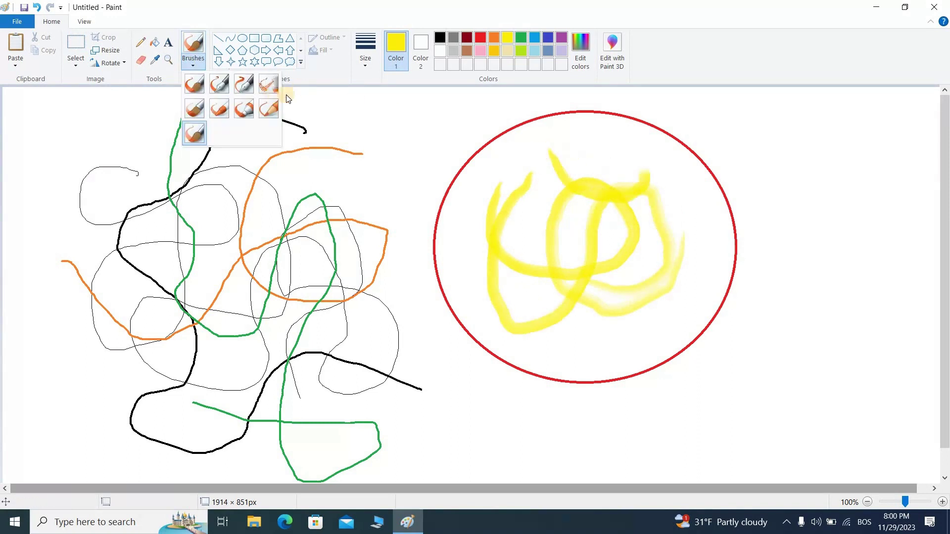
left_click(271, 90)
mouse_move(602, 152)
left_mouse_down()
mouse_move(564, 150)
mouse_move(515, 185)
mouse_move(607, 224)
mouse_move(641, 251)
mouse_move(612, 307)
mouse_move(545, 218)
mouse_move(632, 187)
mouse_move(643, 172)
mouse_move(626, 152)
mouse_move(559, 219)
mouse_move(500, 257)
mouse_move(584, 351)
left_mouse_up()
mouse_move(681, 260)
left_mouse_down()
mouse_move(685, 299)
mouse_move(630, 300)
mouse_move(649, 238)
mouse_move(698, 220)
left_mouse_up()
mouse_move(679, 188)
left_mouse_down()
mouse_move(666, 215)
mouse_move(646, 217)
mouse_move(674, 169)
mouse_move(596, 149)
left_mouse_up()
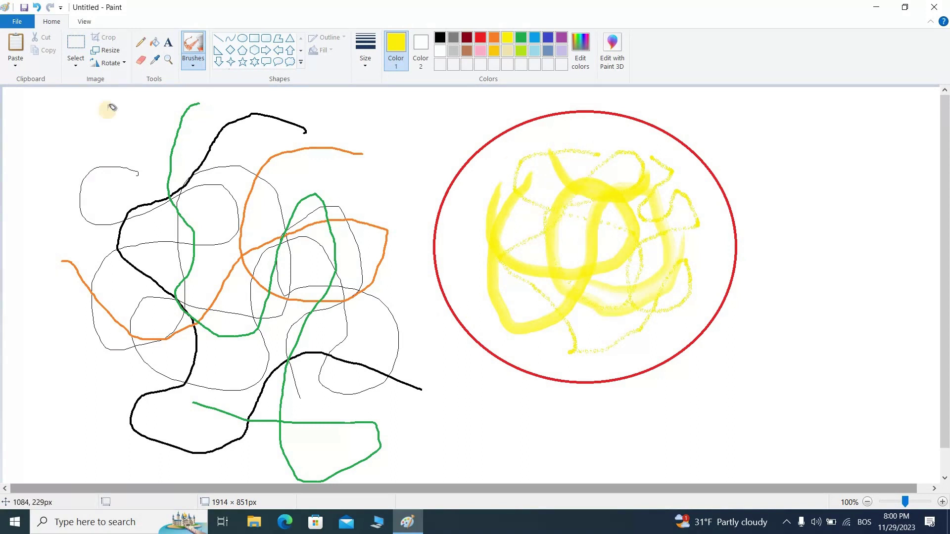
Undo all the yellow brush strokes inside the red ellipse.
left_click(35, 8)
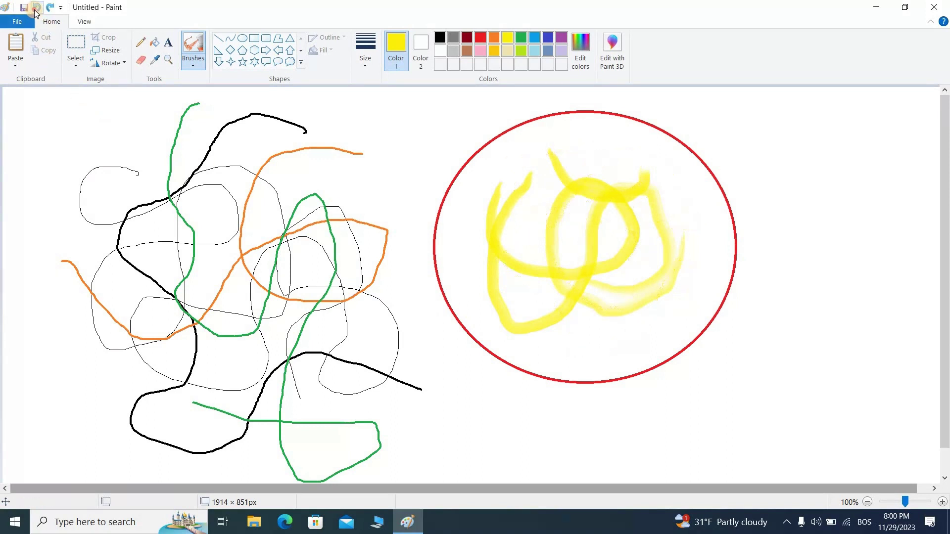
left_click(35, 8)
left_click(35, 8)
left_click(35, 8)
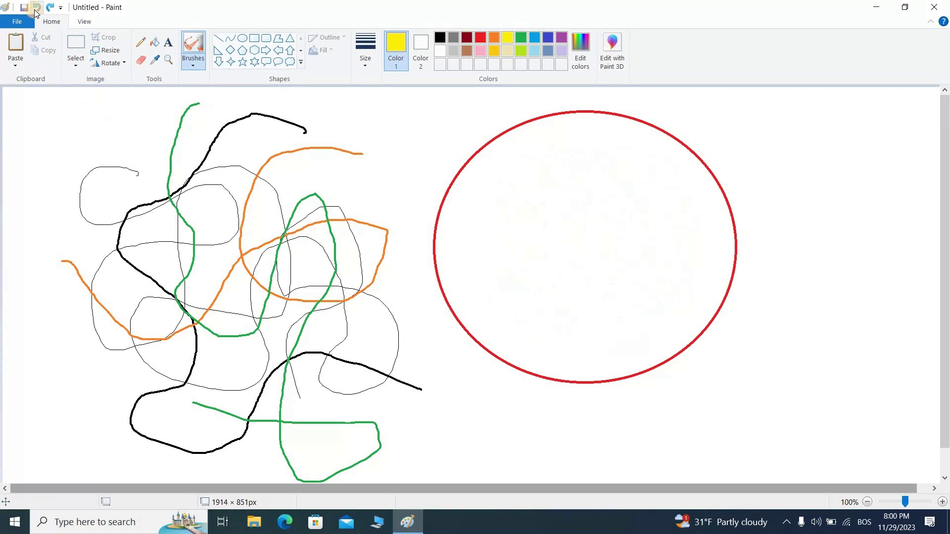
Fill the inside of the red ellipse with yellow.
left_click(155, 44)
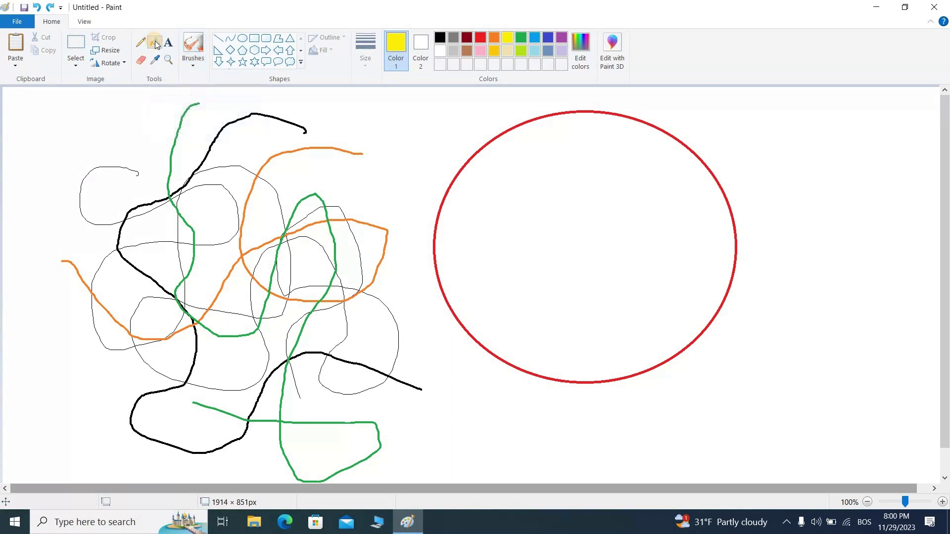
left_click(579, 173)
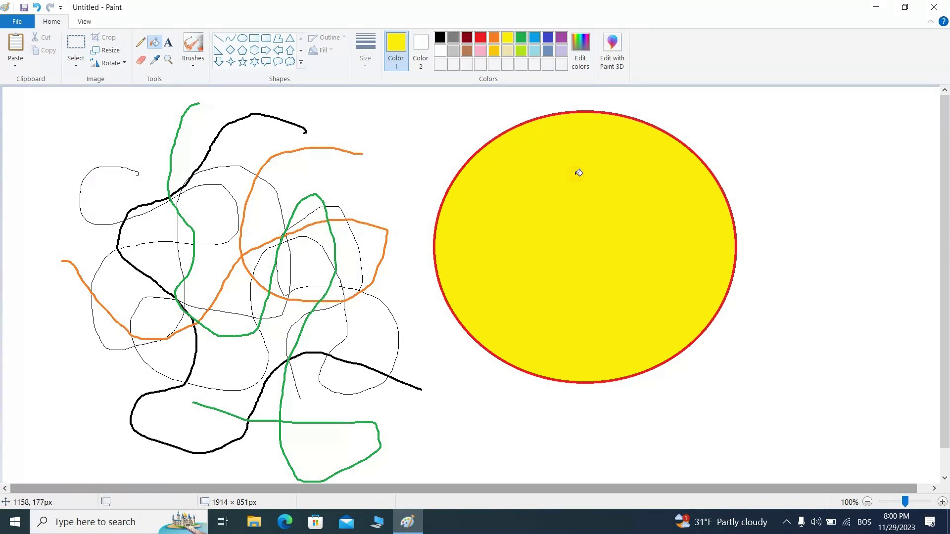
Draw a red six-point star, widen it to about 264 × 260 px, place it in the lower centre of the yellow ellipse and deselect it.
left_click(253, 63)
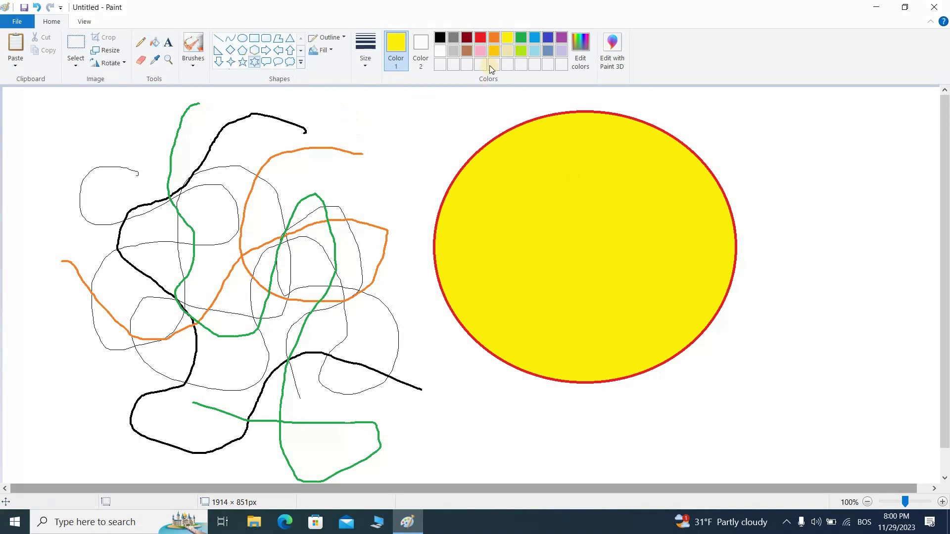
left_click(481, 39)
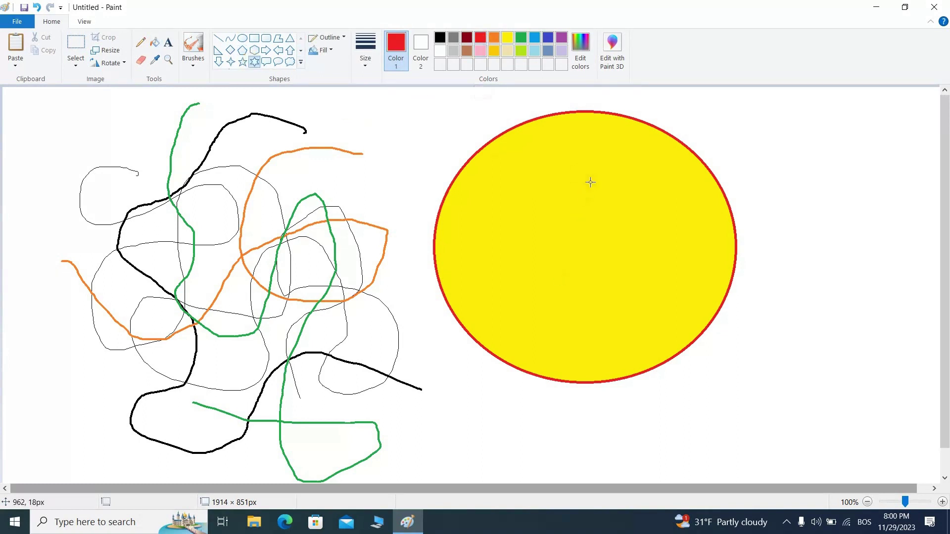
left_click_drag(590, 182, 693, 310)
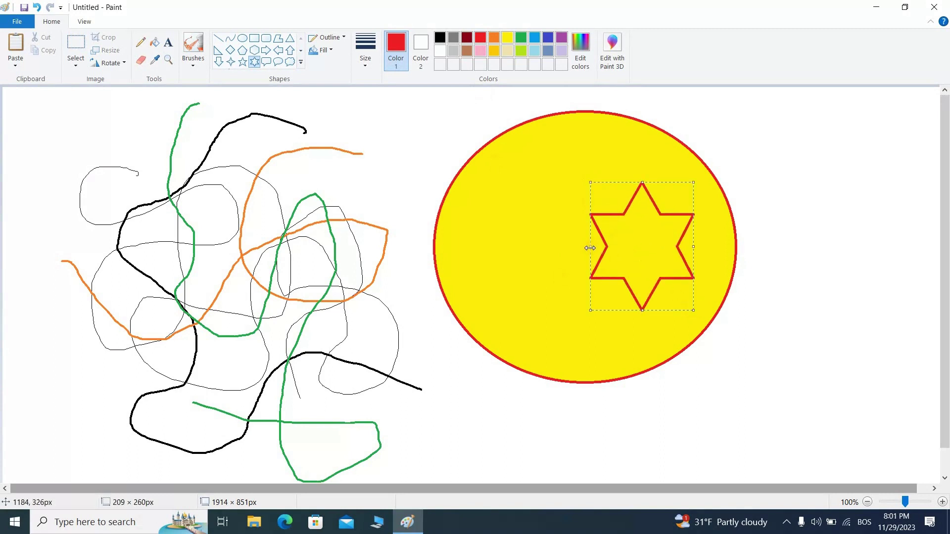
left_click_drag(590, 248, 563, 247)
left_click_drag(616, 225, 592, 273)
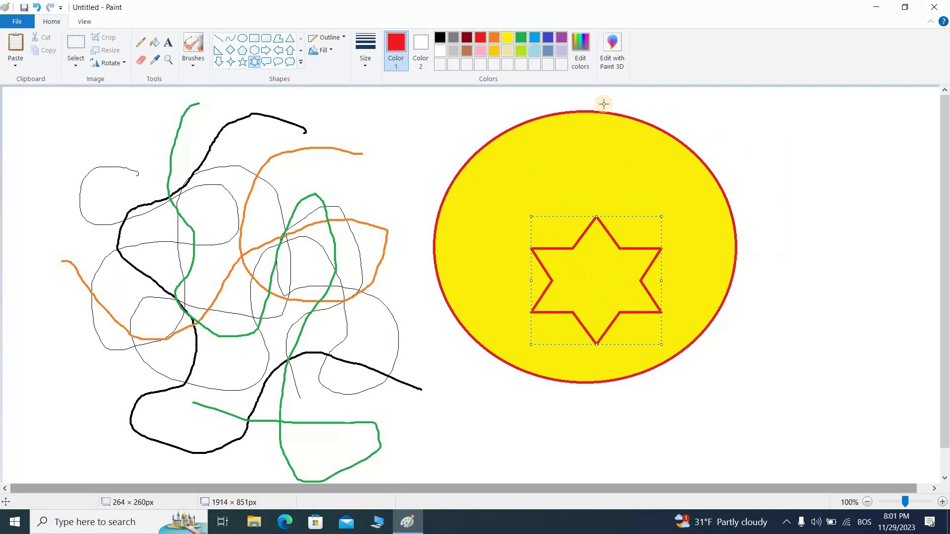
left_click(706, 121)
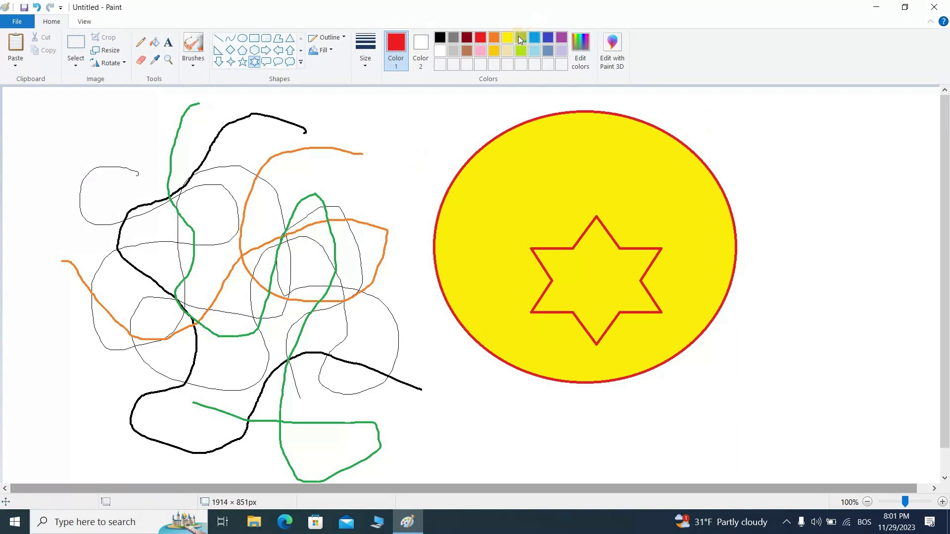
Fill the six-point star inside the ellipse with bright blue.
left_click(534, 37)
left_click(170, 47)
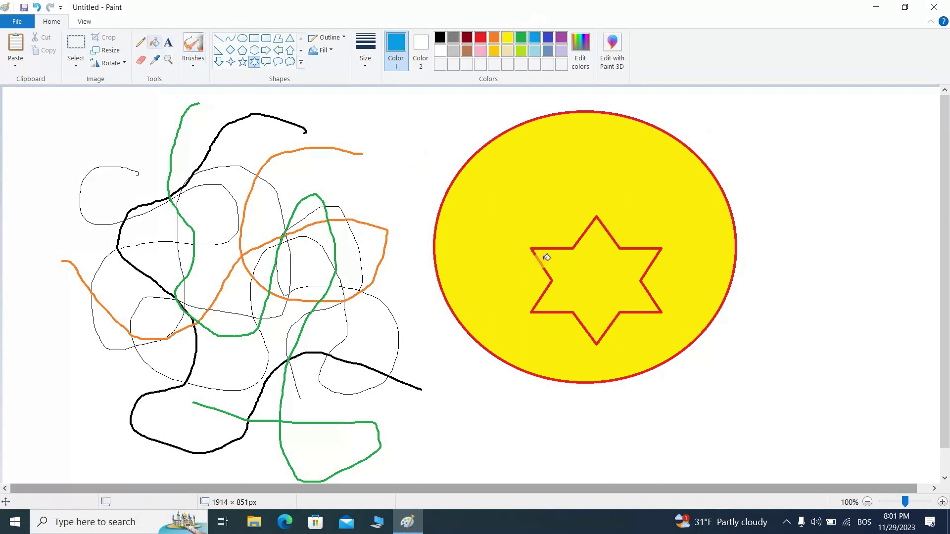
left_click(581, 262)
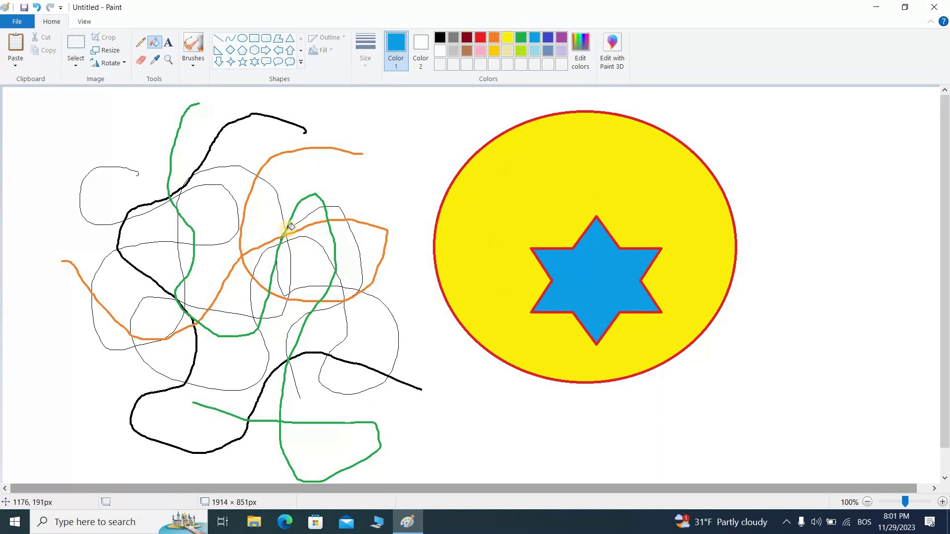
Fill several enclosed areas of the scribbles with bright blue, one after another.
left_click(217, 216)
left_click(217, 215)
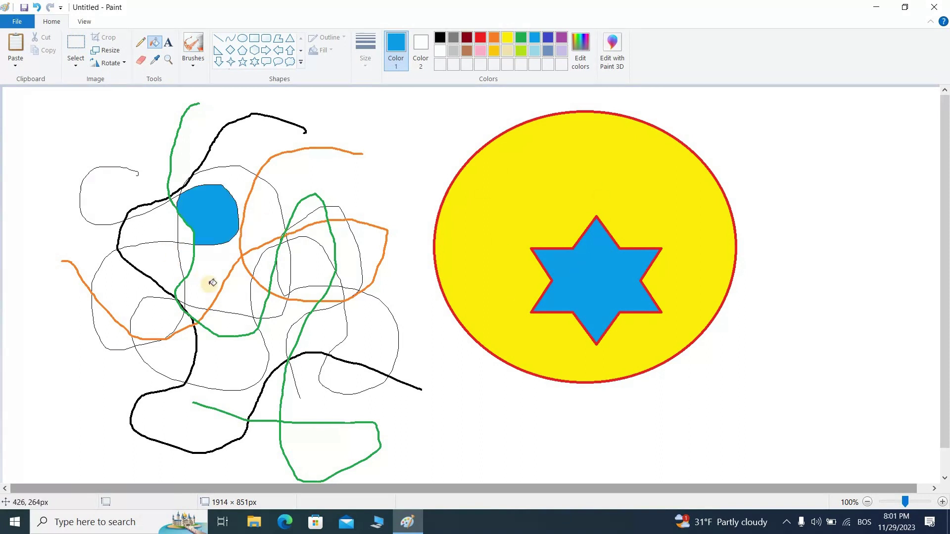
left_click(127, 282)
left_click(313, 326)
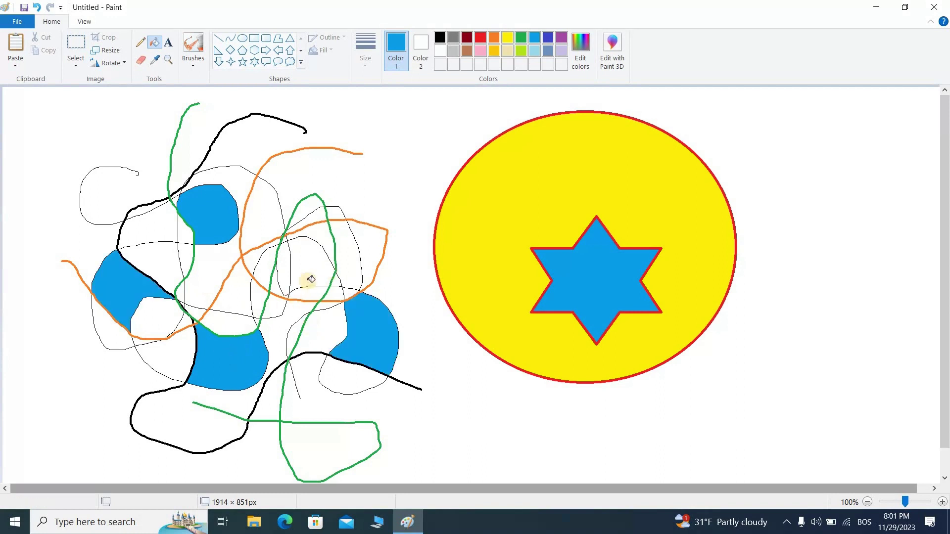
Fill three more enclosed areas of the scribbles with lime green, including the closed green shape at their lower end.
left_click(522, 51)
left_click(262, 208)
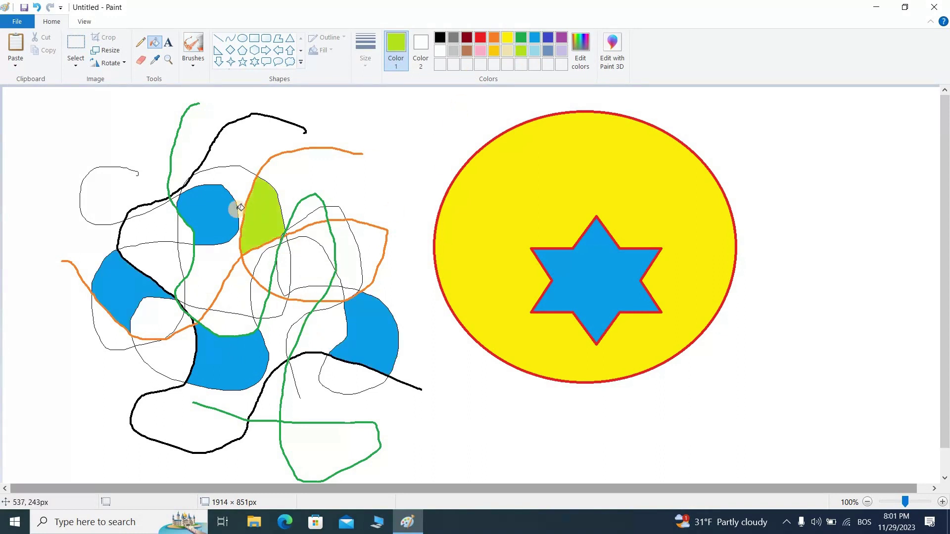
left_click(148, 219)
left_click(321, 441)
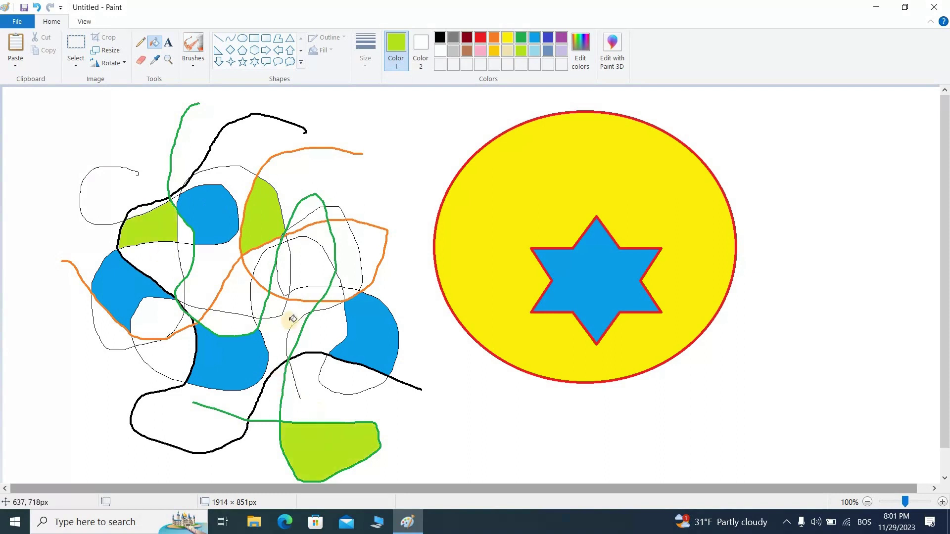
Try to fill the open pencil loop at the upper-left end of the scribbles with purple and undo the fill.
left_click(562, 38)
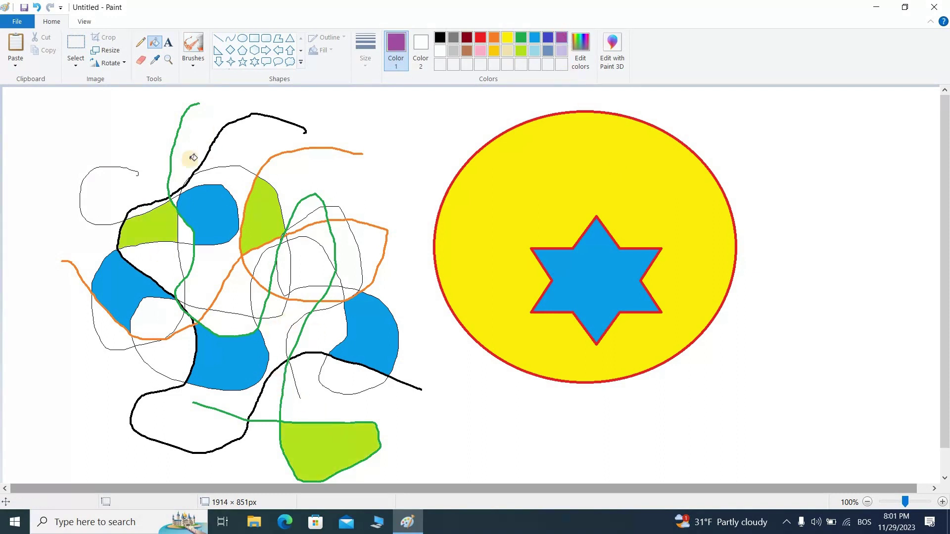
left_click(115, 184)
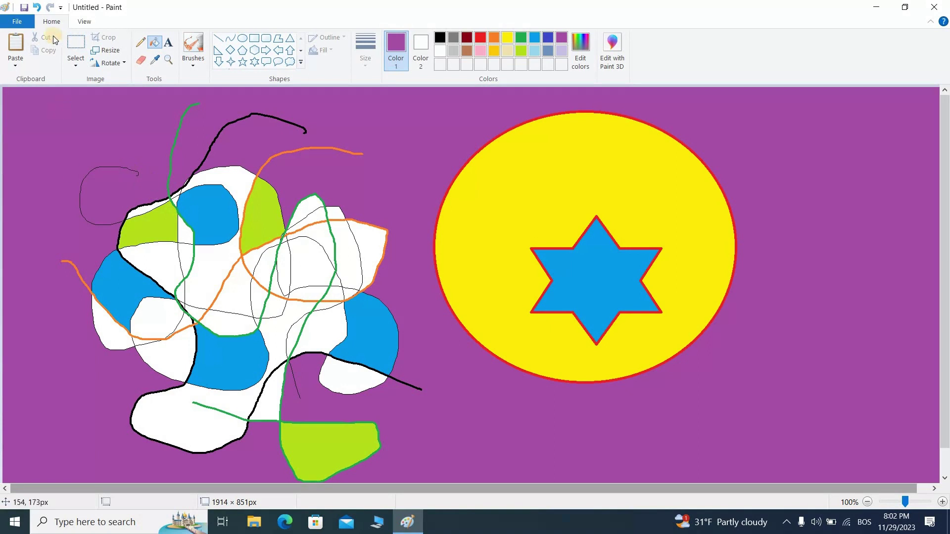
left_click(36, 8)
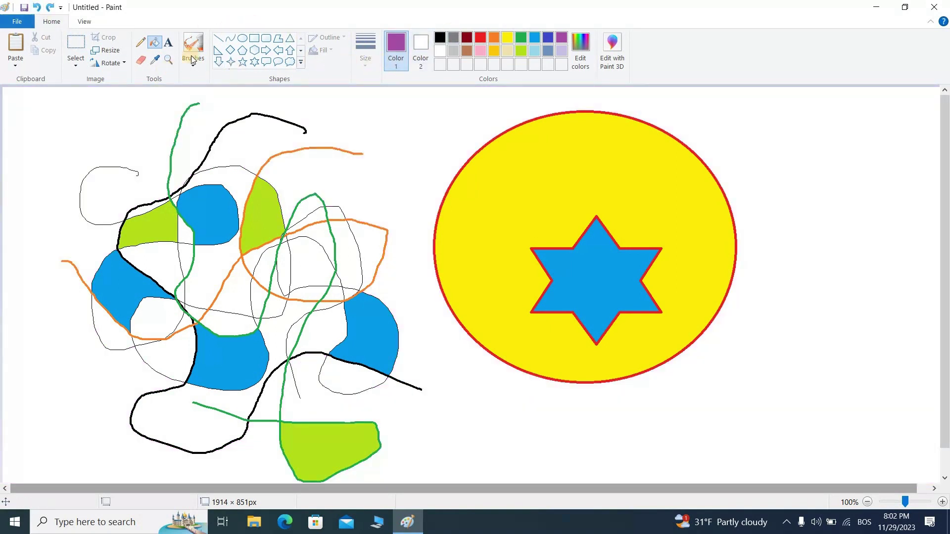
Close the gap in the upper-left pencil loop with a short purple pencil line and fill the loop with purple.
left_click(142, 44)
left_click_drag(137, 173, 168, 195)
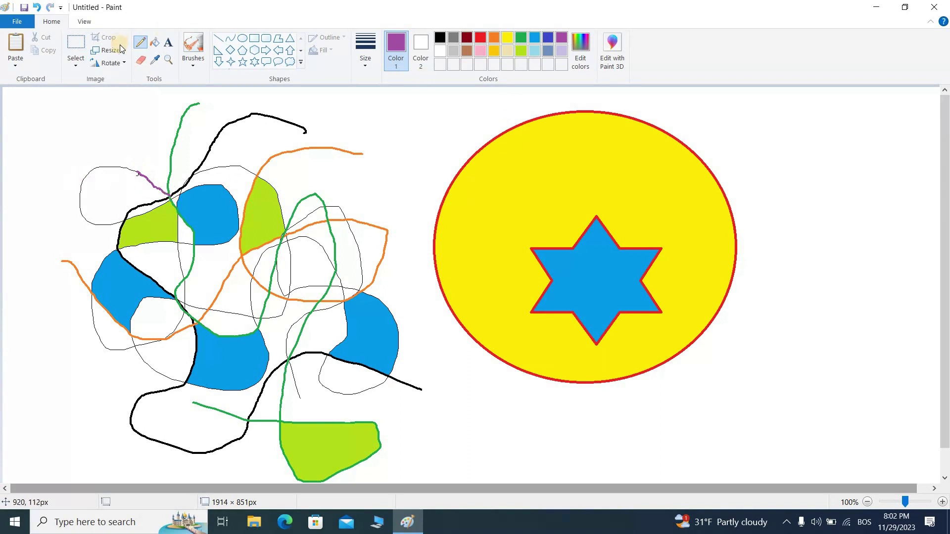
left_click(155, 42)
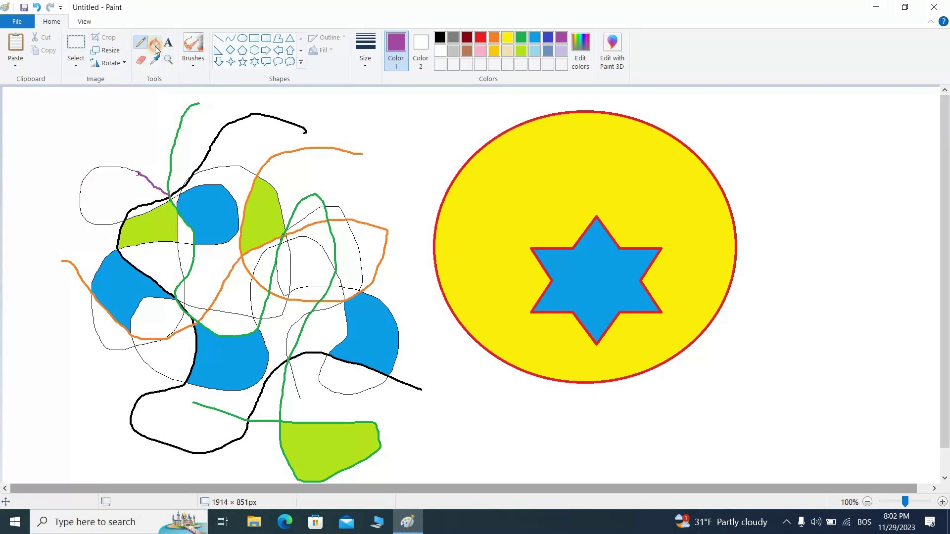
left_click(128, 182)
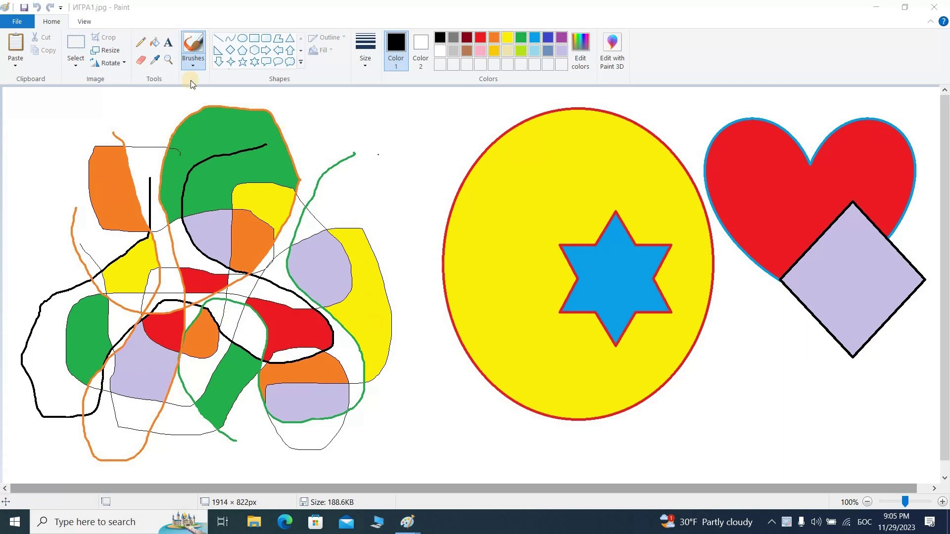
Insert a text box of about 915 × 122 px beneath the ellipse and the diamond in ИГРА1.jpg.
left_click(168, 43)
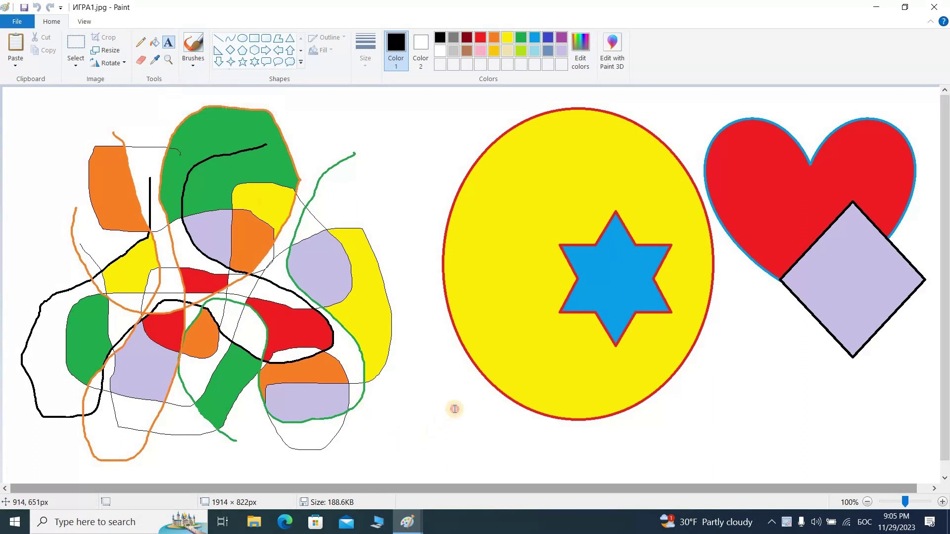
left_click_drag(455, 409, 908, 469)
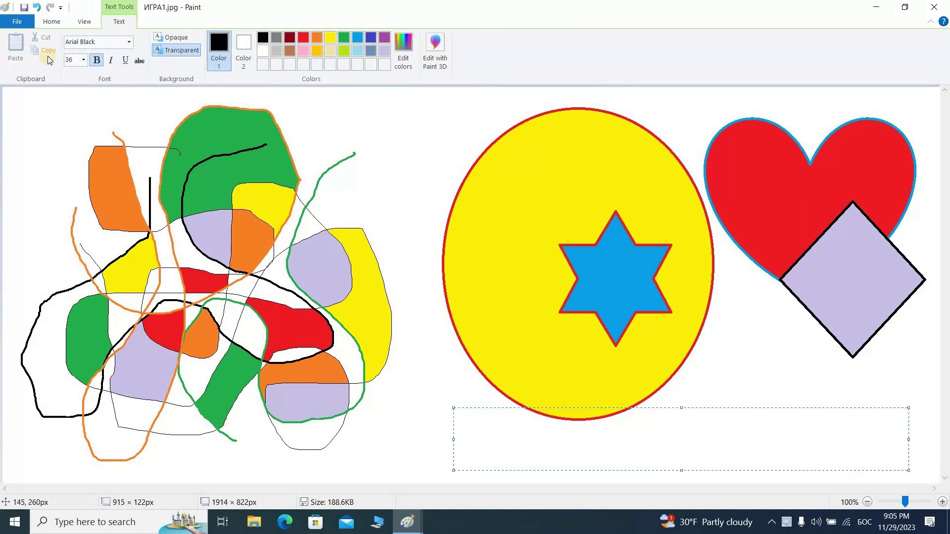
Look through the available font sizes and font families for the text box without changing them.
left_click(83, 61)
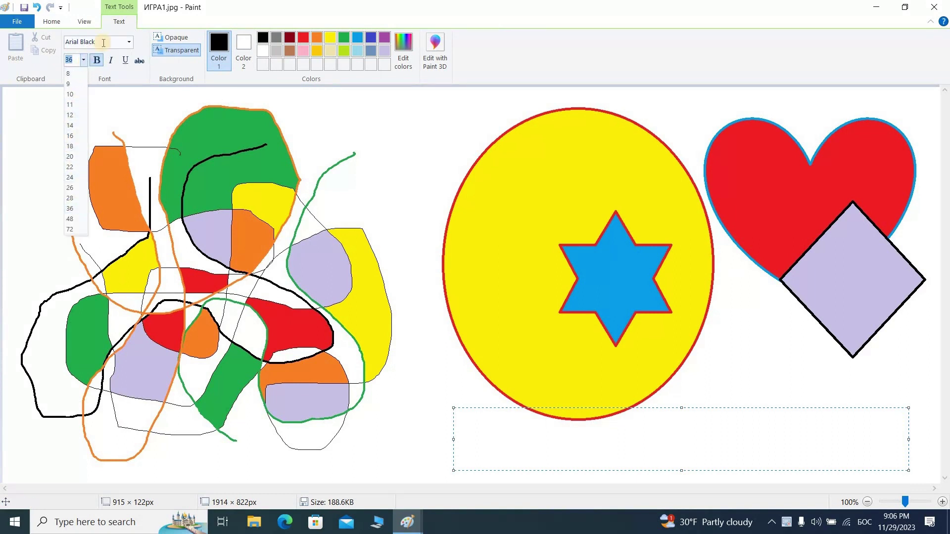
left_click(128, 42)
left_click(129, 42)
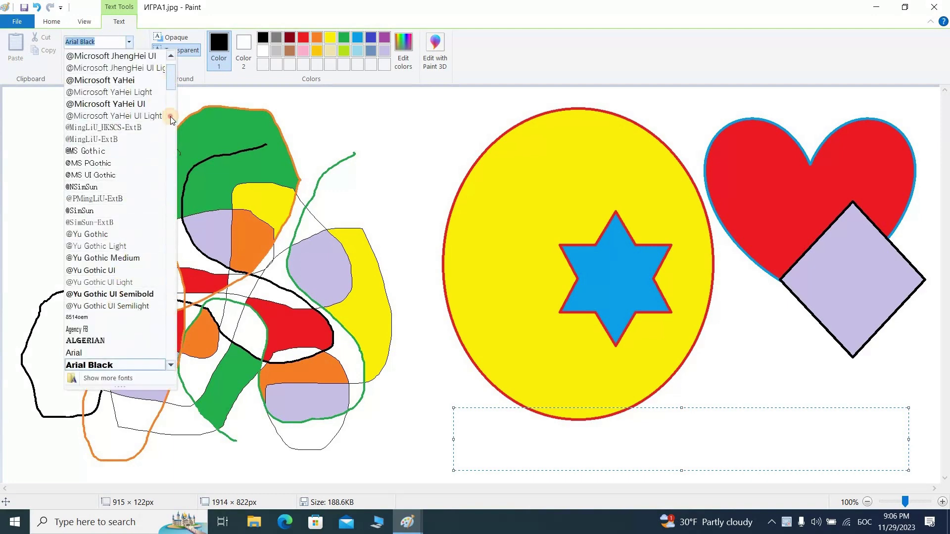
left_click_drag(171, 119, 113, 44)
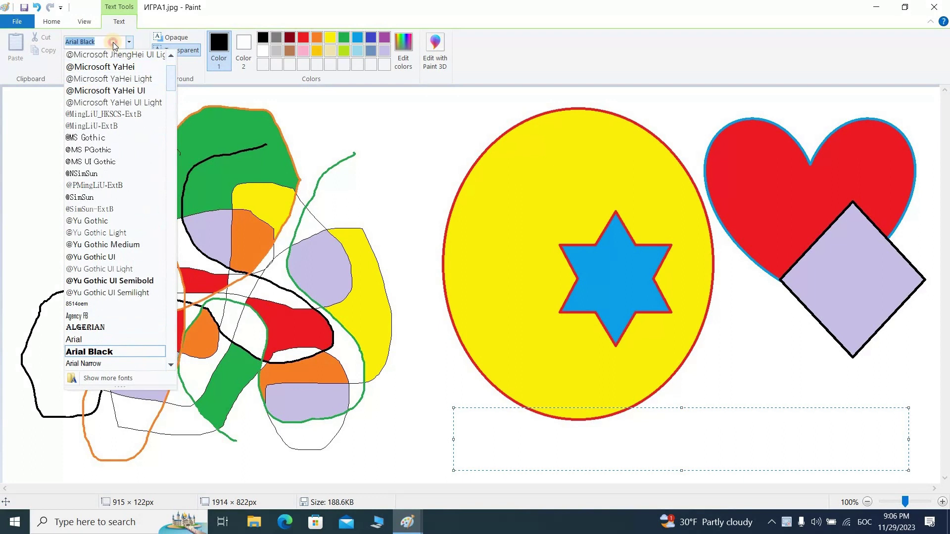
left_click(309, 108)
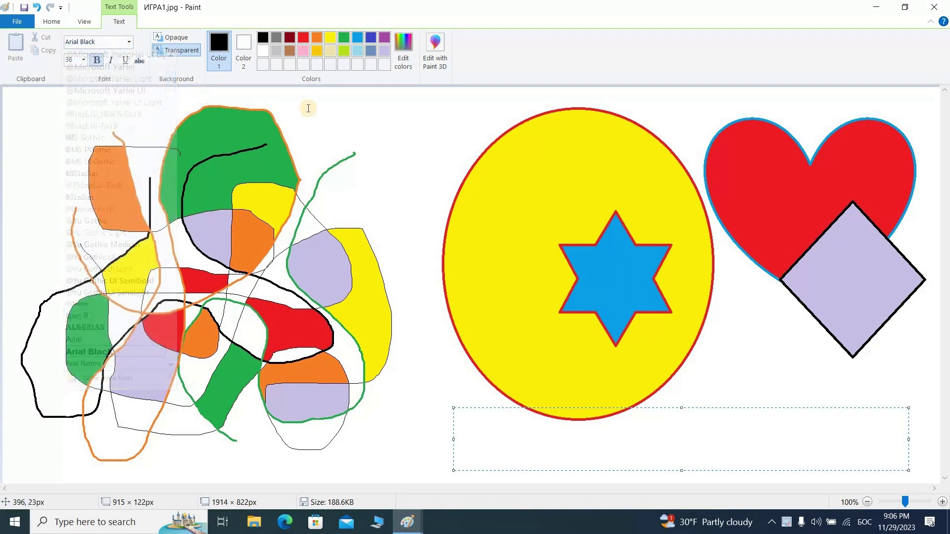
Switch the keyboard language to English, to Bosnian (Latin) and back to Bosnian (Cyrillic).
left_click(864, 525)
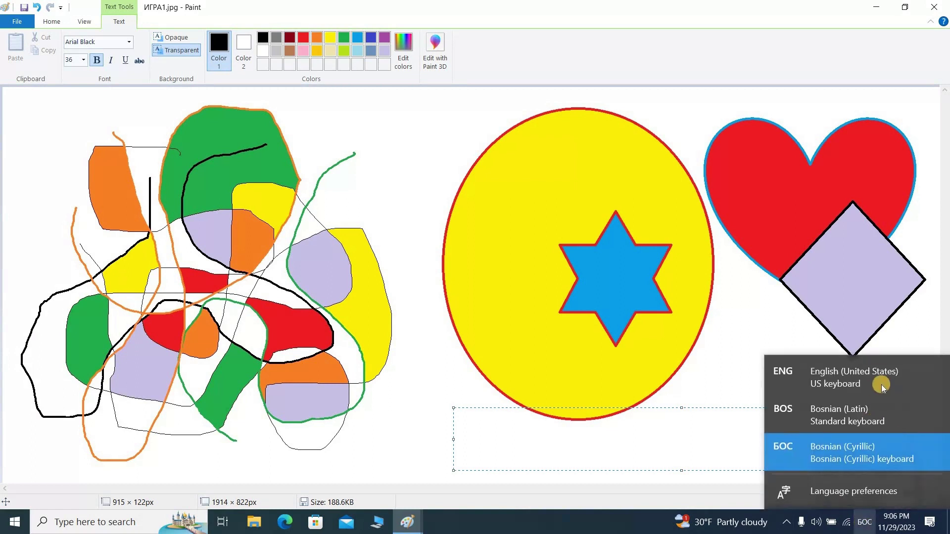
left_click(896, 377)
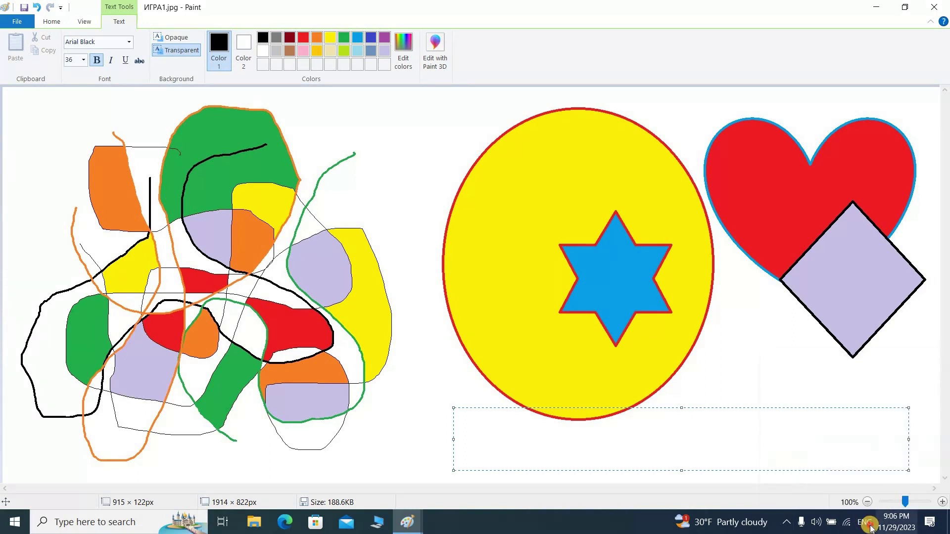
left_click(864, 524)
left_click(885, 420)
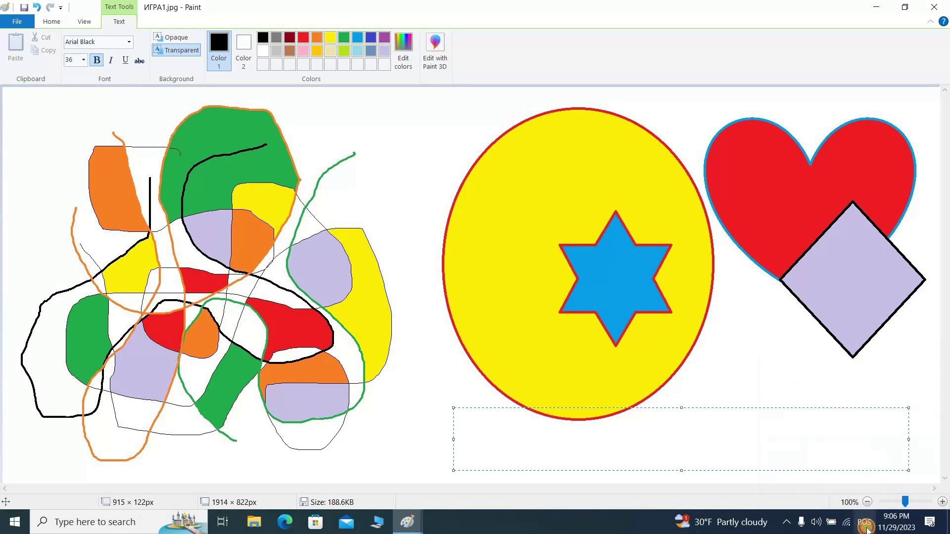
left_click(864, 524)
left_click(853, 464)
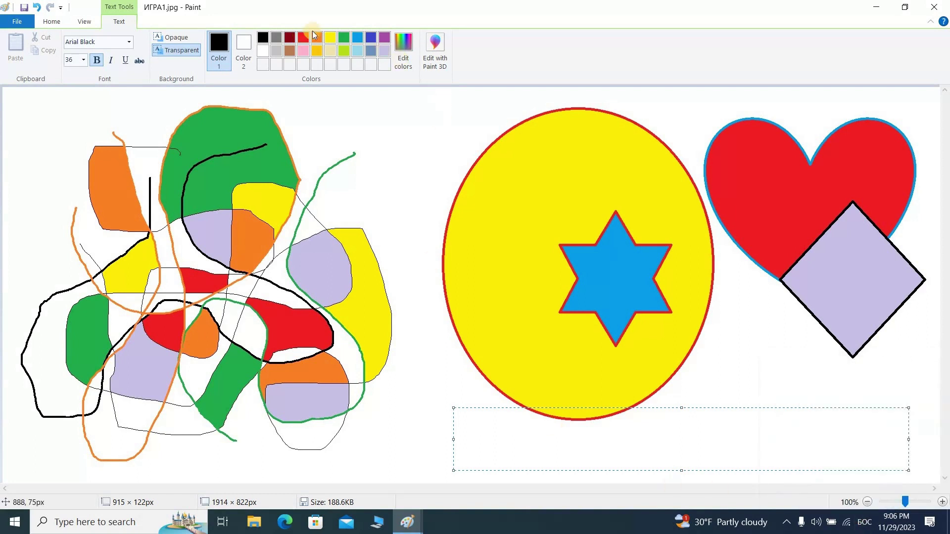
Write "Срећна игра!" in dark blue in the text box.
left_click(370, 37)
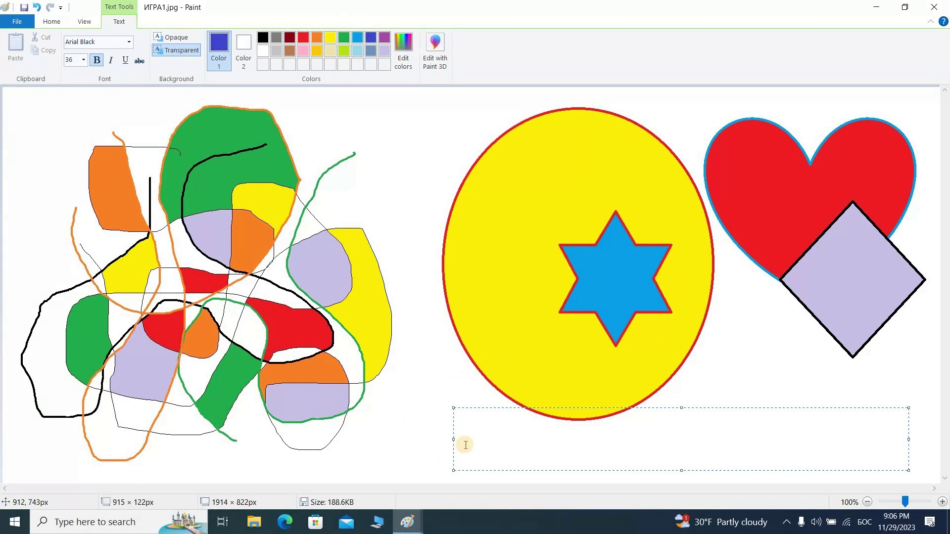
type("Сре")
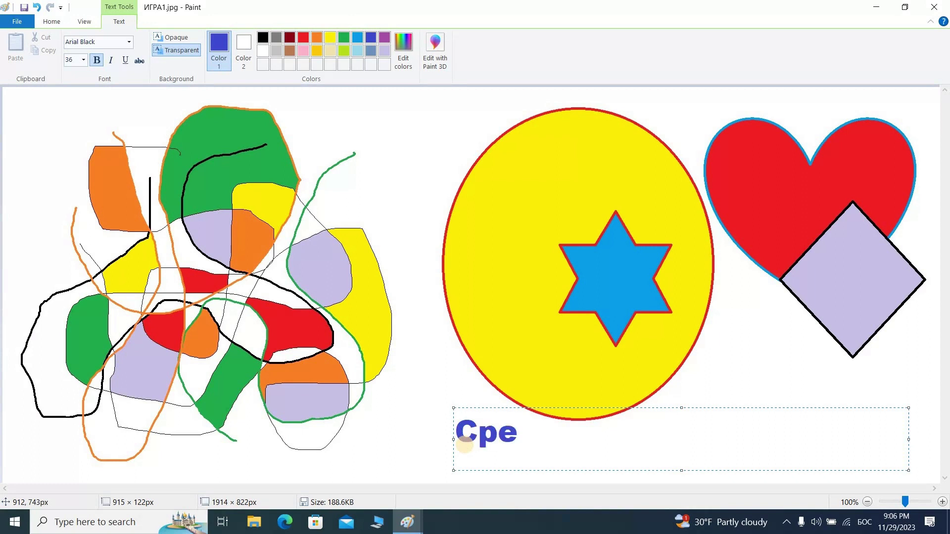
type("ћа")
key("BackSpace")
type("на игра")
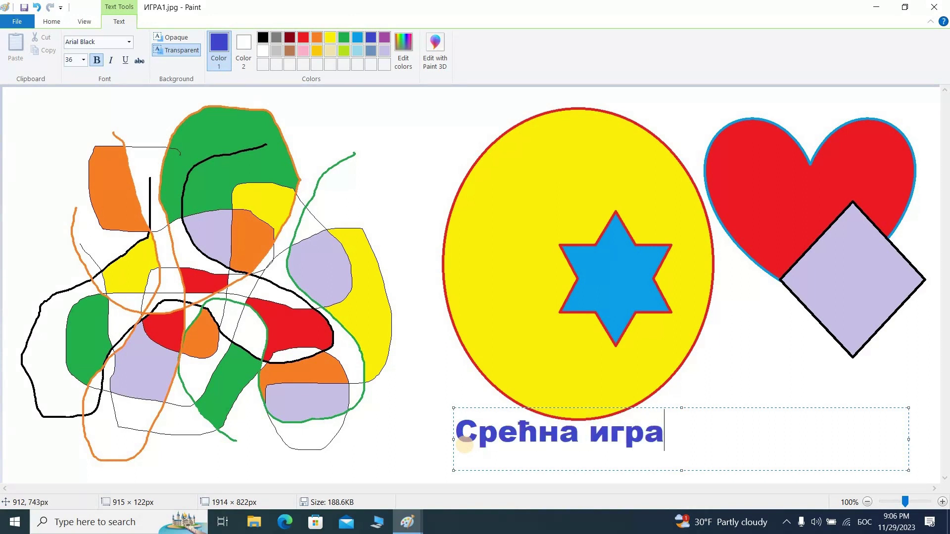
type("!")
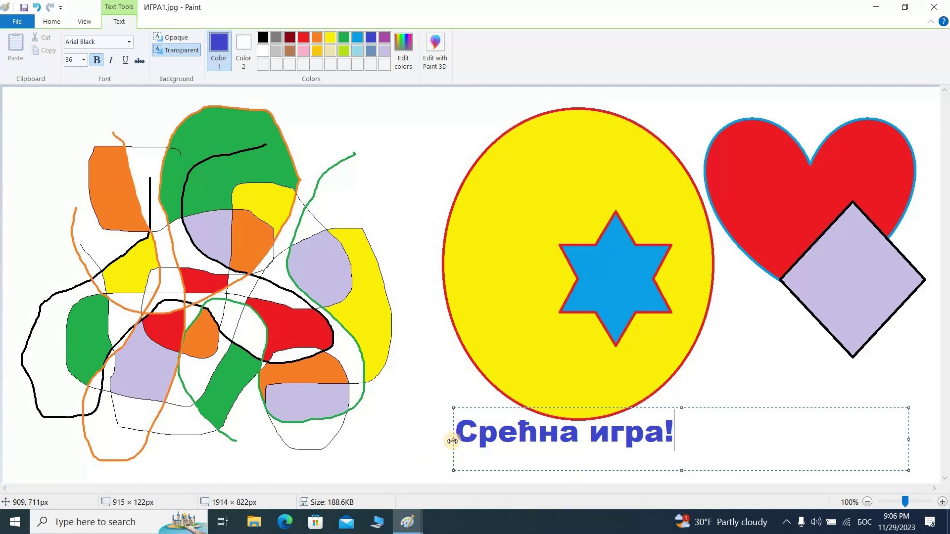
Narrow the text box from its left edge to about 483 × 132 px and select all of its text.
left_click_drag(452, 442, 672, 435)
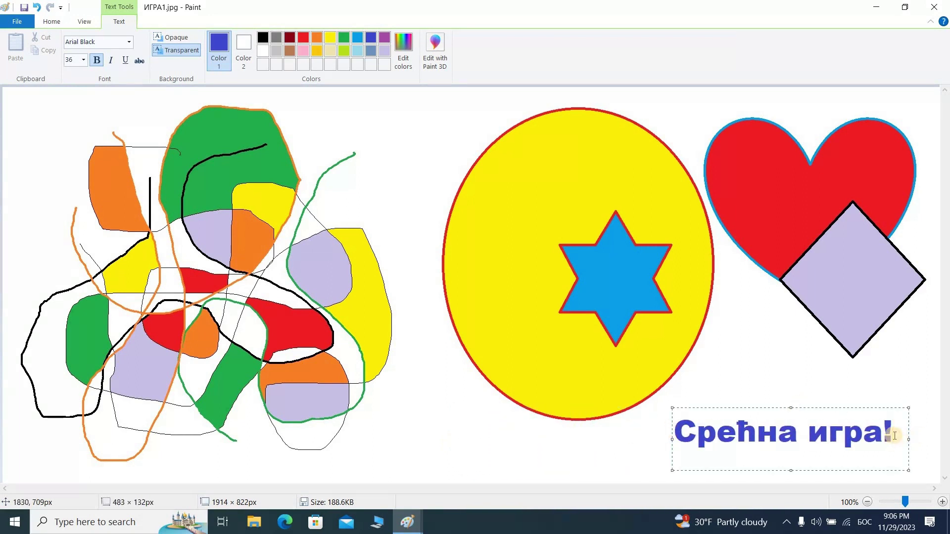
left_click_drag(895, 436, 660, 450)
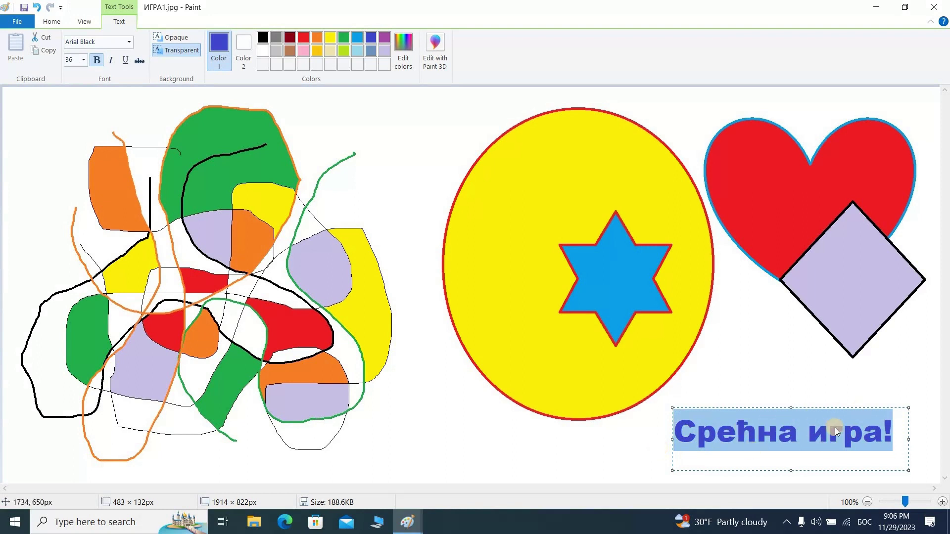
Recolour the selected text red, light turquoise and finally lime.
left_click(304, 41)
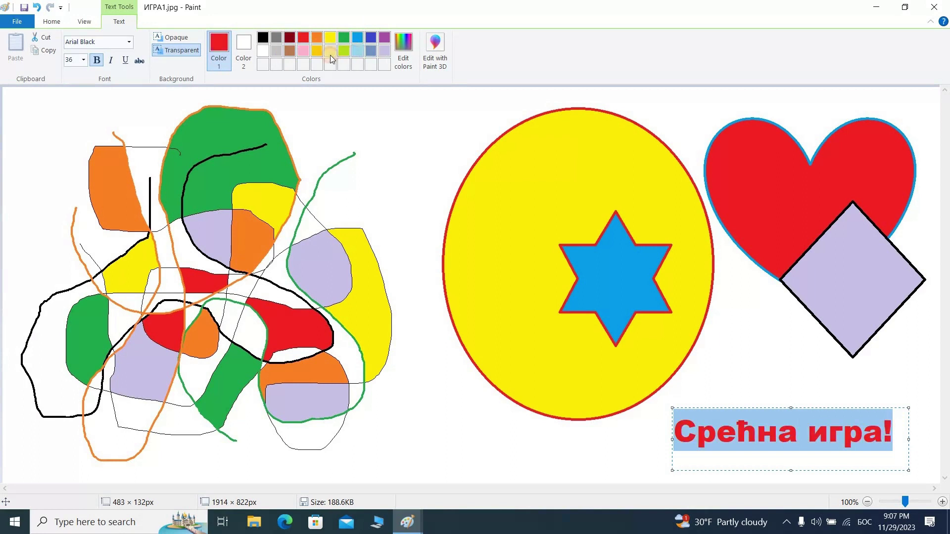
left_click(358, 51)
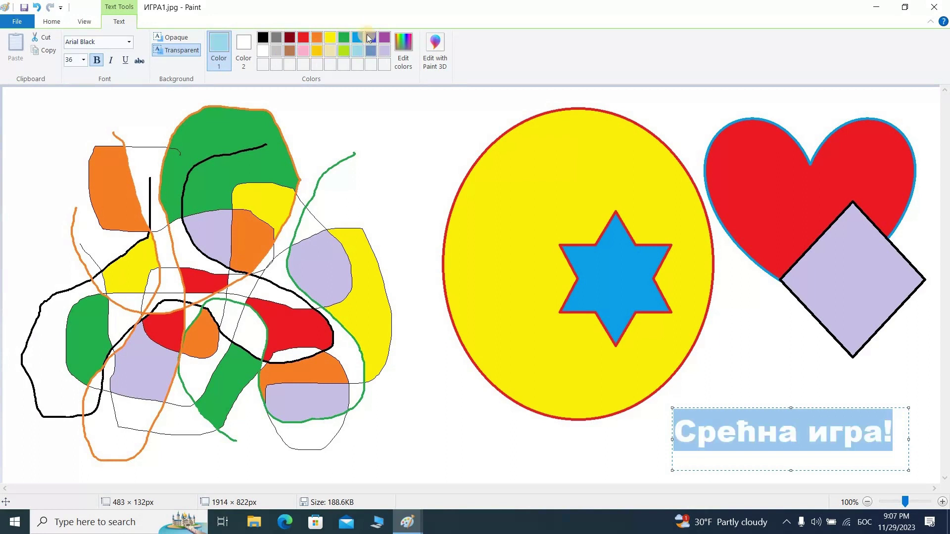
left_click(345, 51)
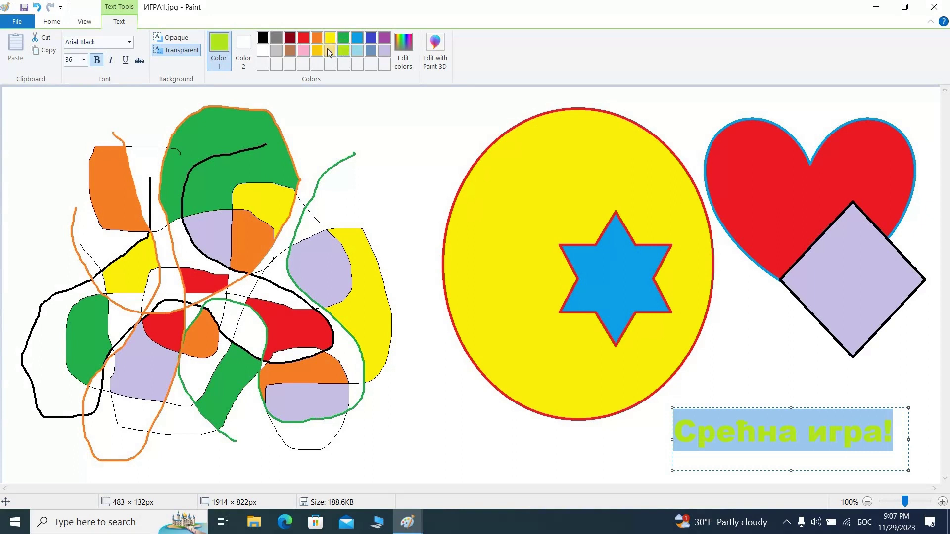
Try font sizes 24 and 48 on the selected text, set it back to 36 and commit the text to the picture.
left_click(83, 60)
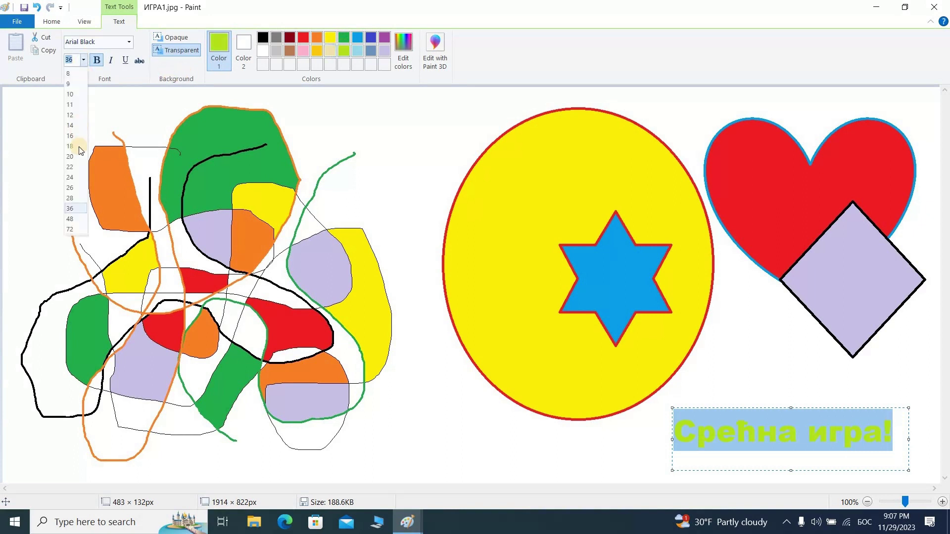
left_click(78, 177)
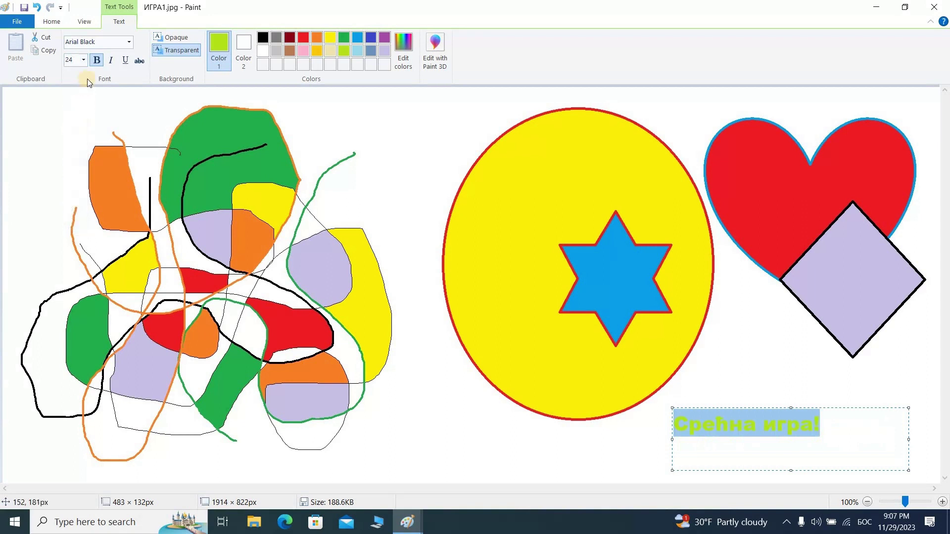
left_click(83, 60)
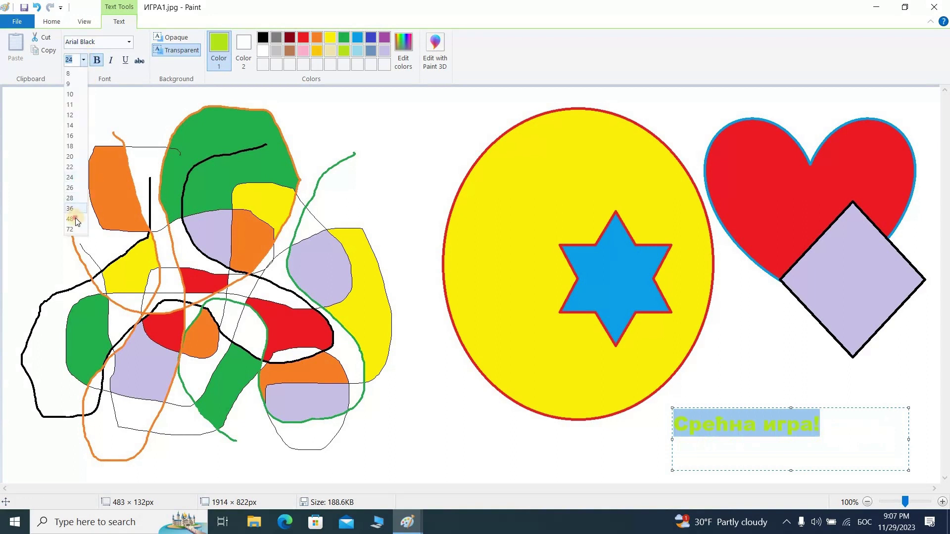
left_click(75, 218)
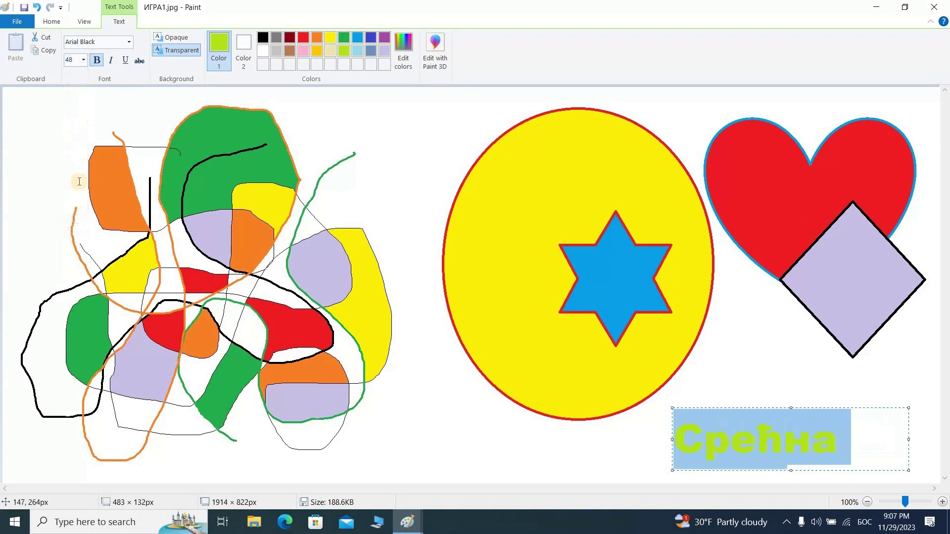
left_click(85, 60)
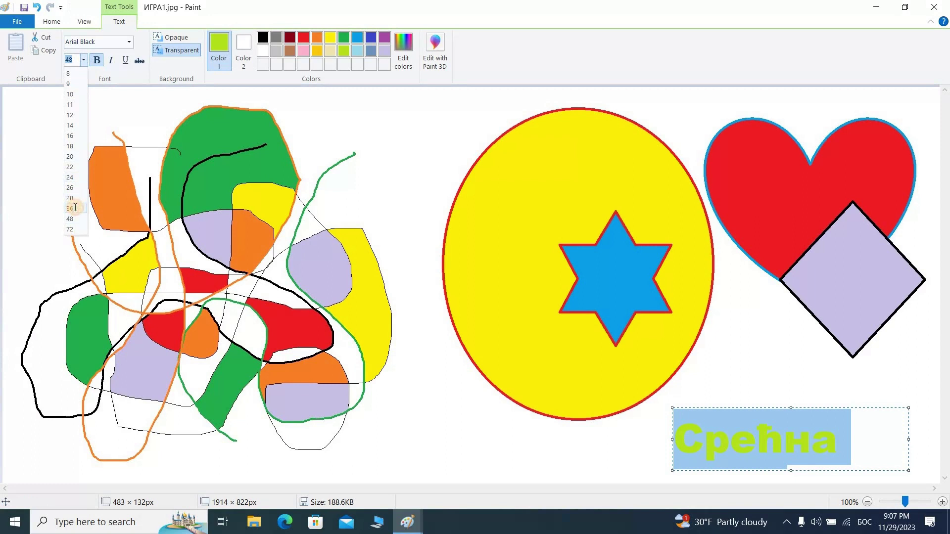
left_click(75, 208)
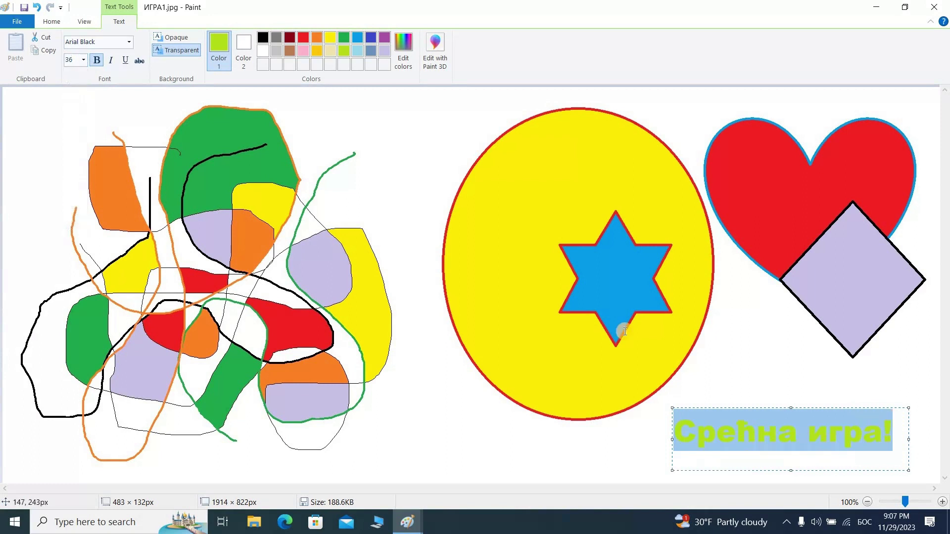
left_click(749, 357)
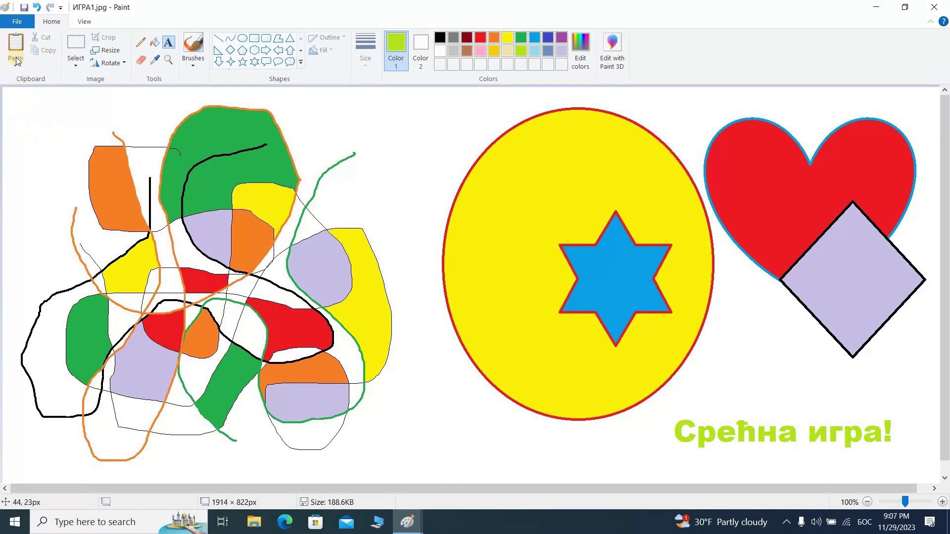
Start saving the picture as a new file and name it "ИГРАМО СЕ И УЧИМО 2".
left_click(19, 24)
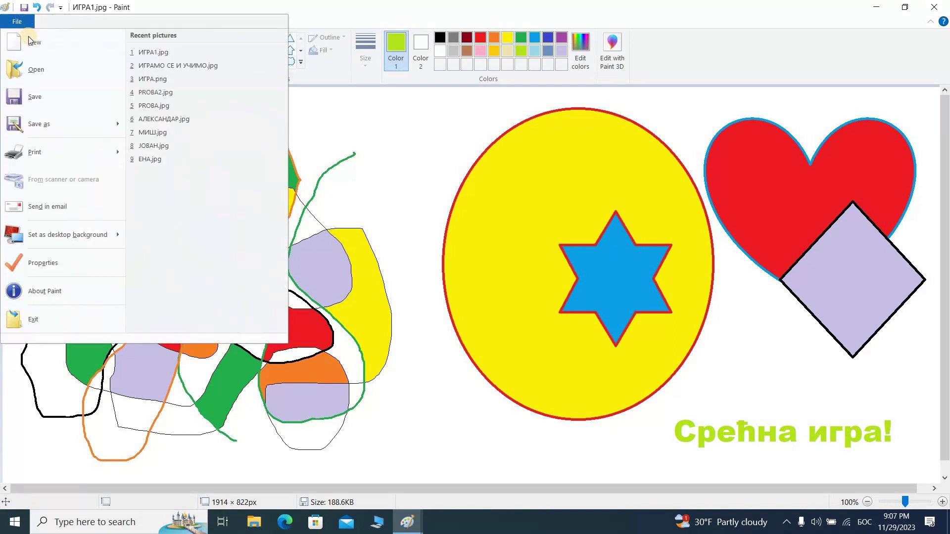
left_click(39, 126)
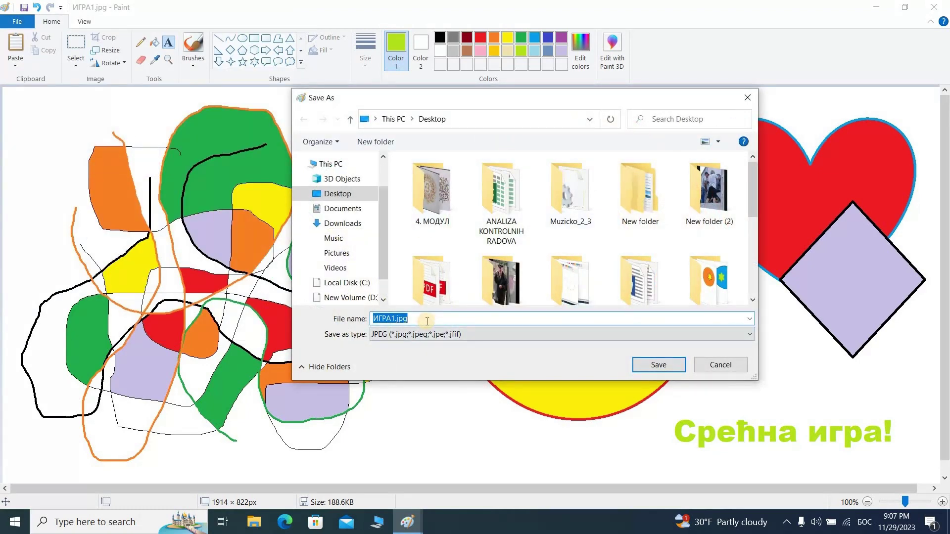
key("BackSpace")
type("и")
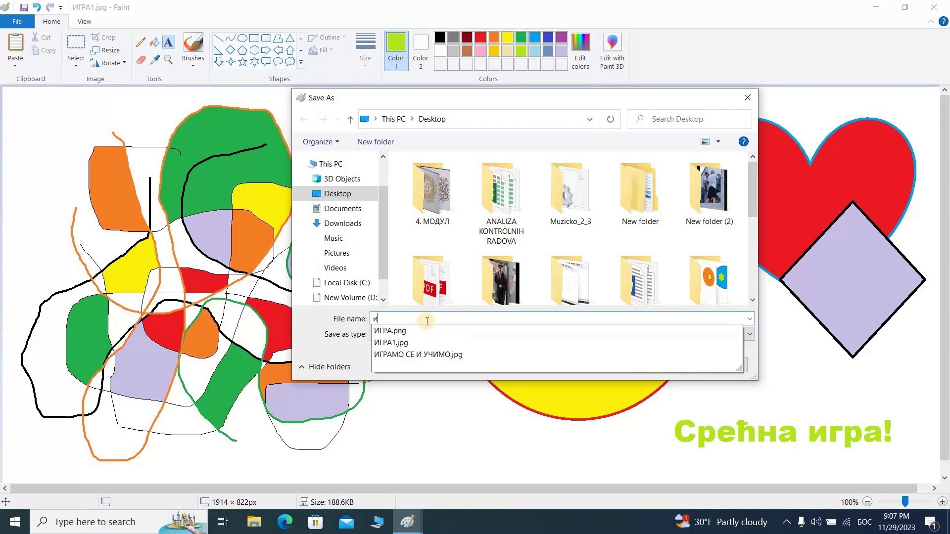
key("BackSpace")
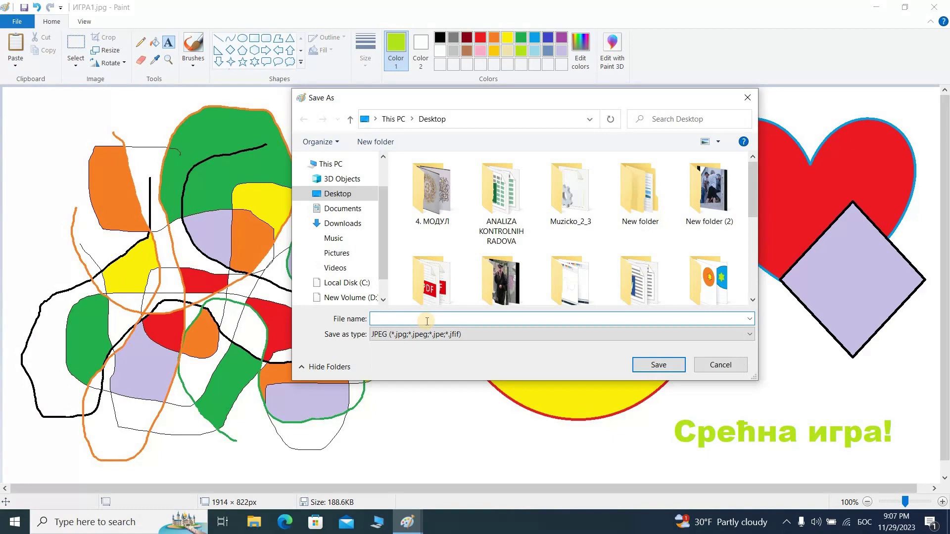
type("и")
key("BackSpace")
key("BackSpace")
type("ИГРАМО СЕ И УЧИМО 2")
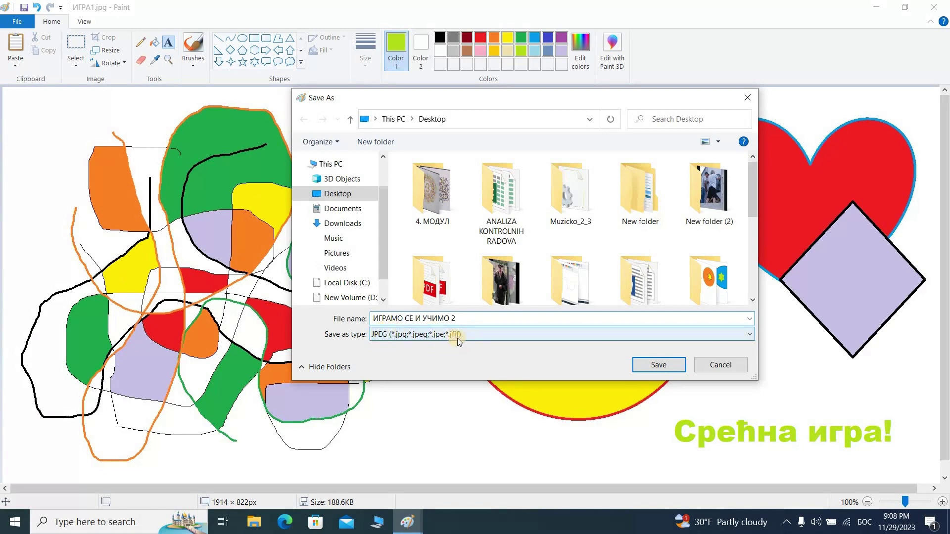
Save the picture to the Desktop in JPEG format and close Paint.
left_click(748, 334)
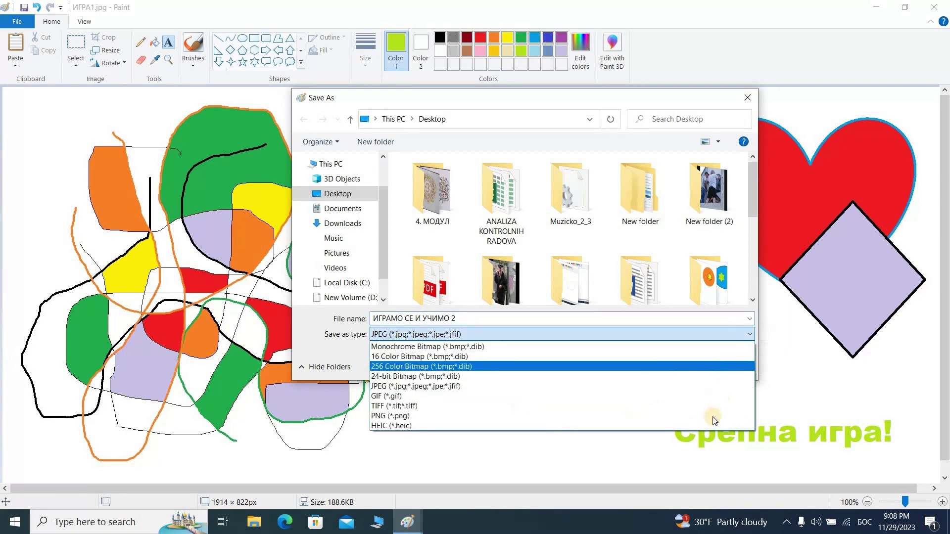
left_click(698, 386)
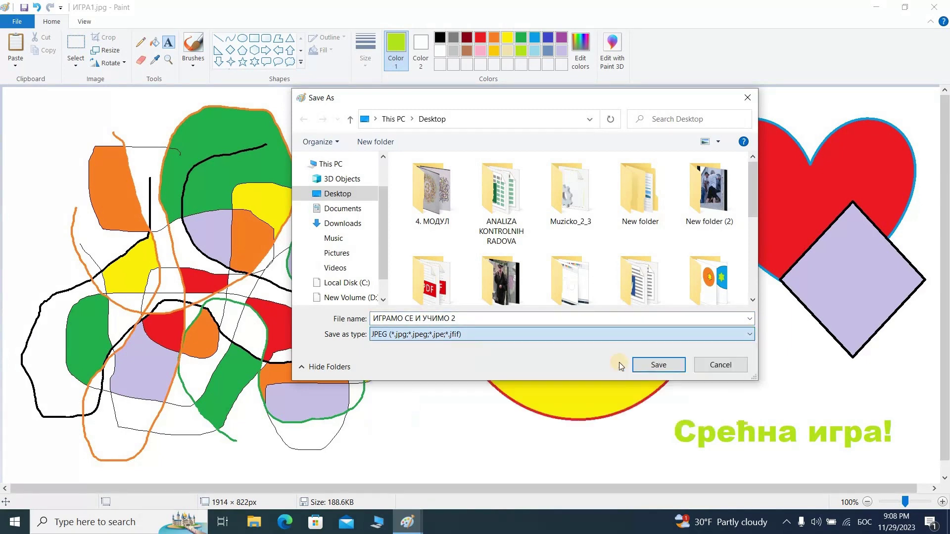
left_click(373, 194)
left_click(659, 363)
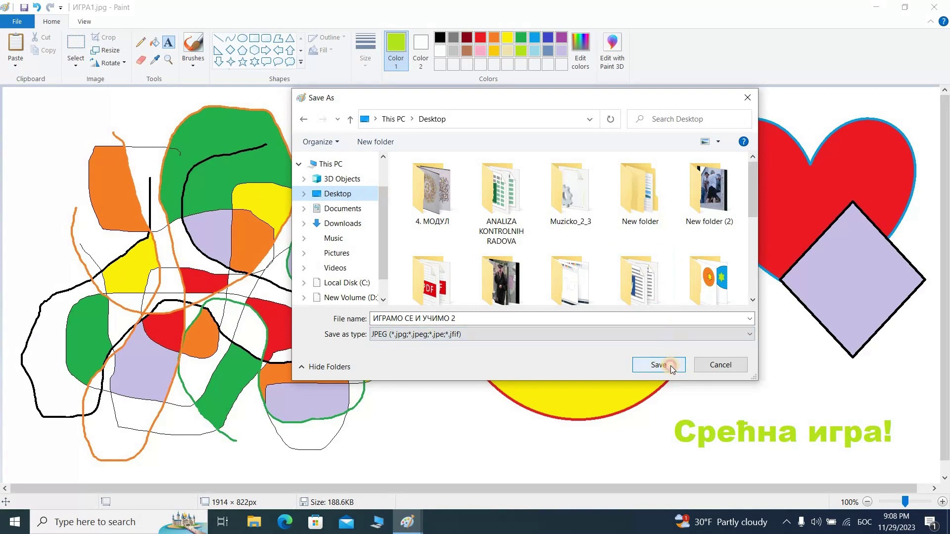
left_click(663, 365)
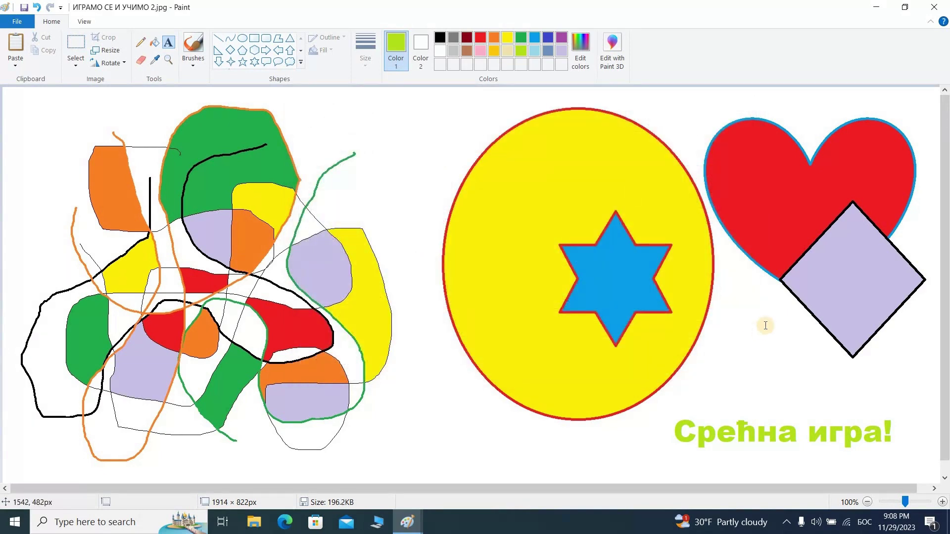
left_click(931, 9)
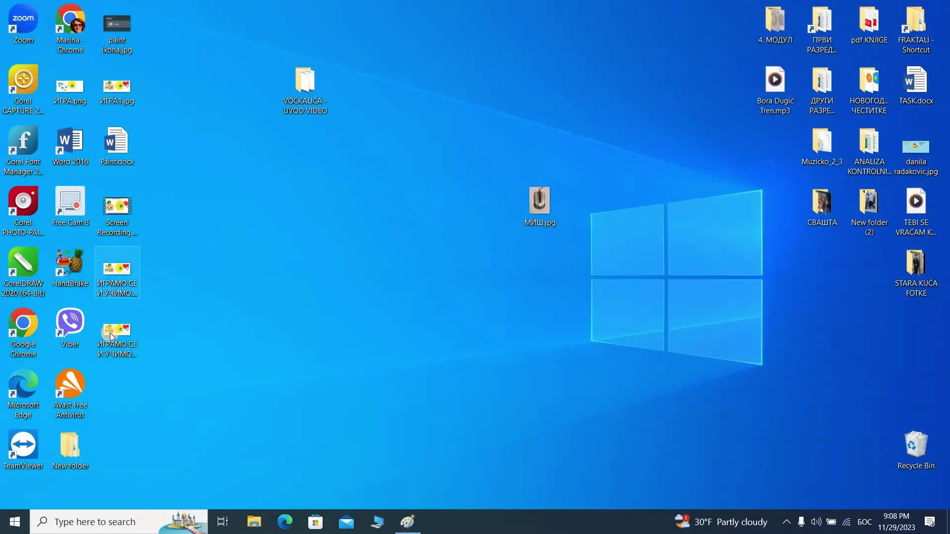
Move the ИГРАМО СЕ И УЧИМО 2.jpg icon to the empty area beside МИШ.jpg on the desktop and open the picture.
left_click_drag(113, 331, 456, 156)
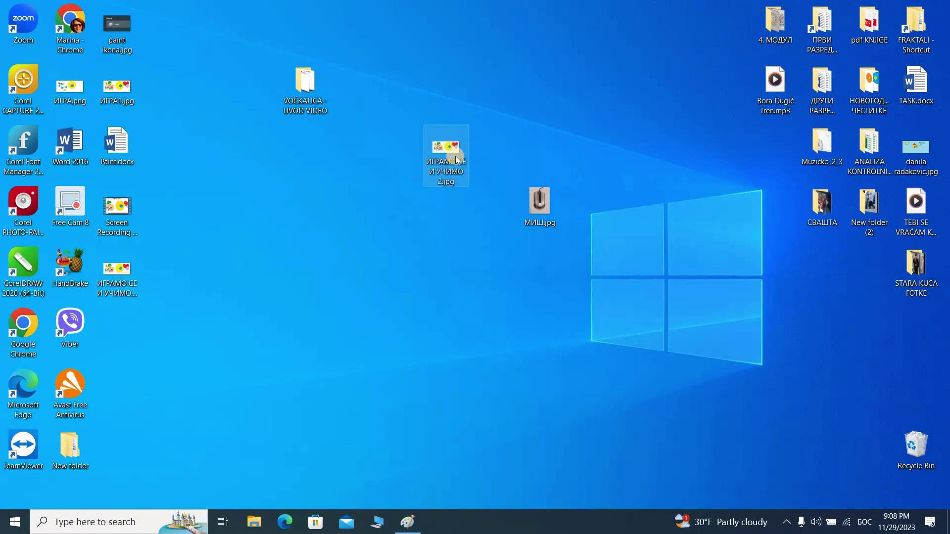
double_click(455, 156)
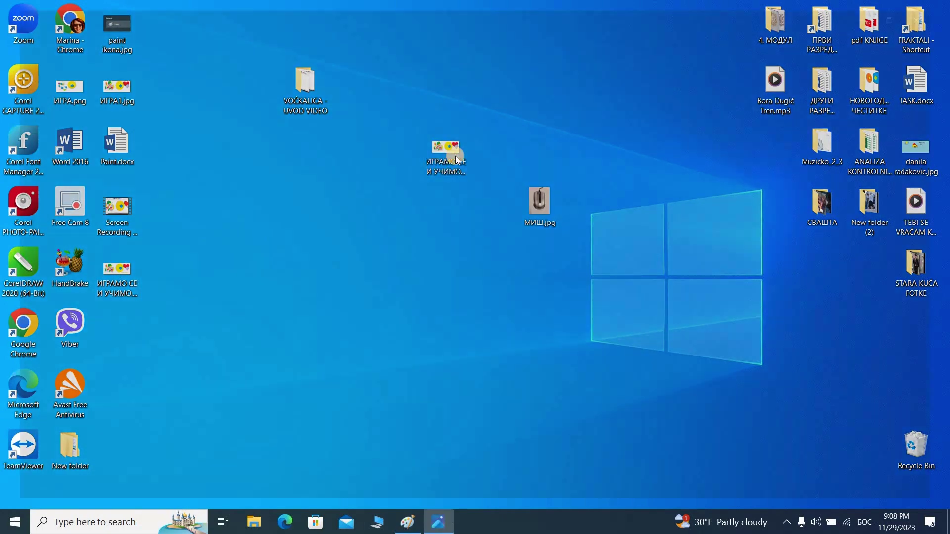